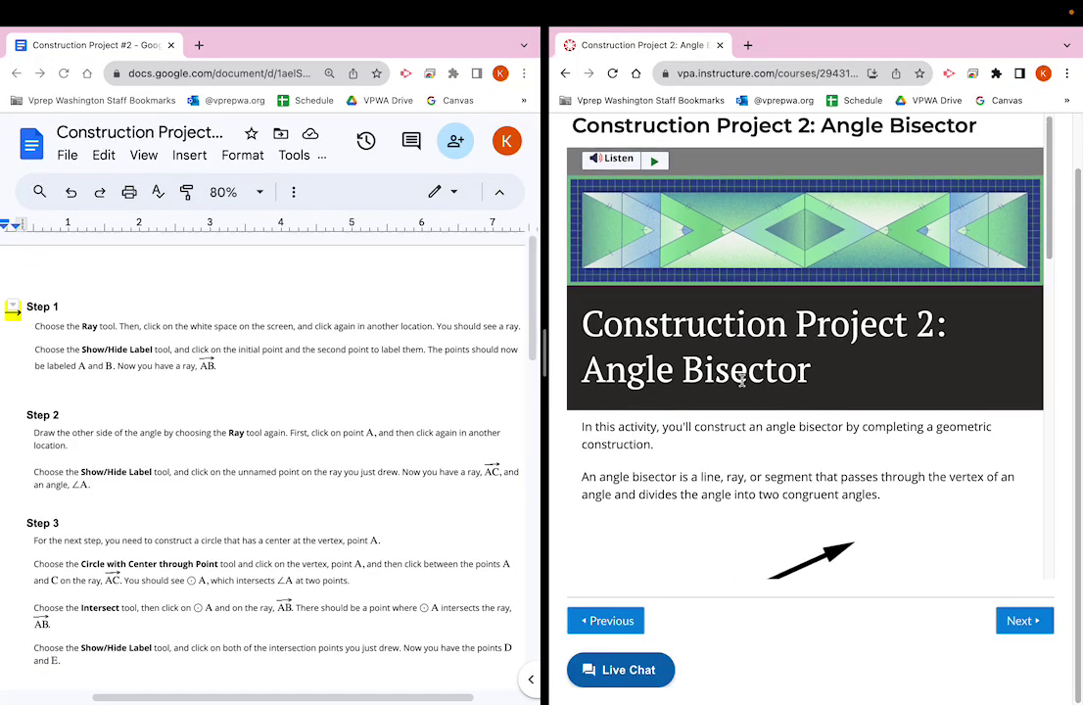
- Read the project introduction, including the angle bisector definition, its diagram and the choice of construction methods
scroll(617, 446, down, 2)
scroll(607, 431, down, 3)
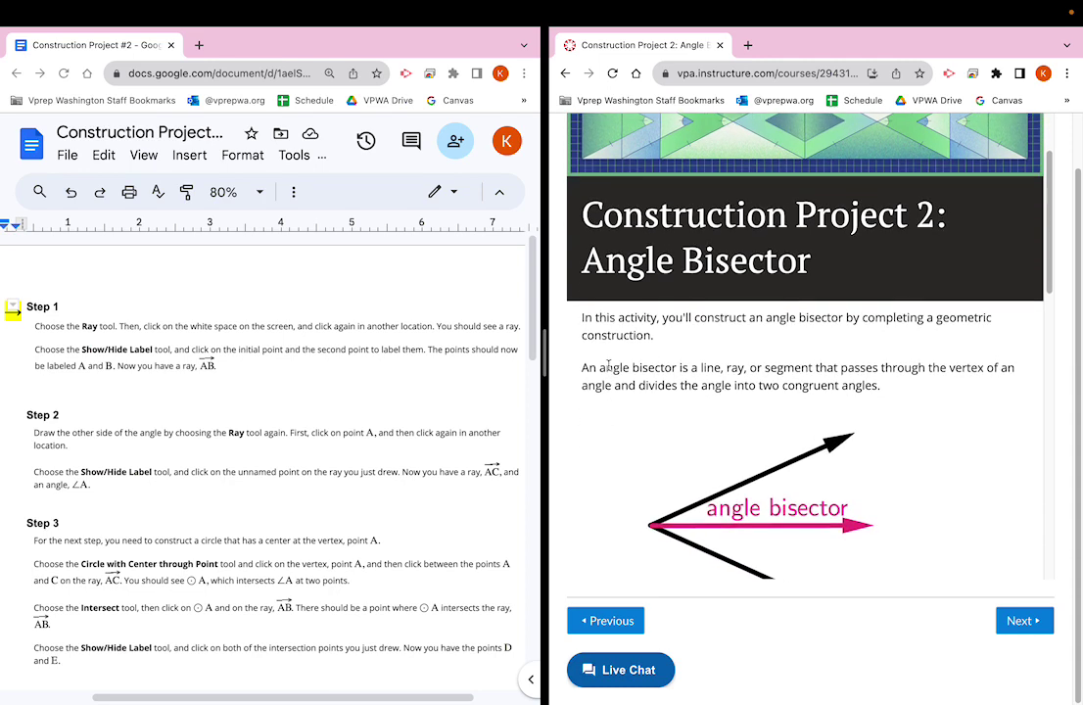
drag(599, 368, 674, 370)
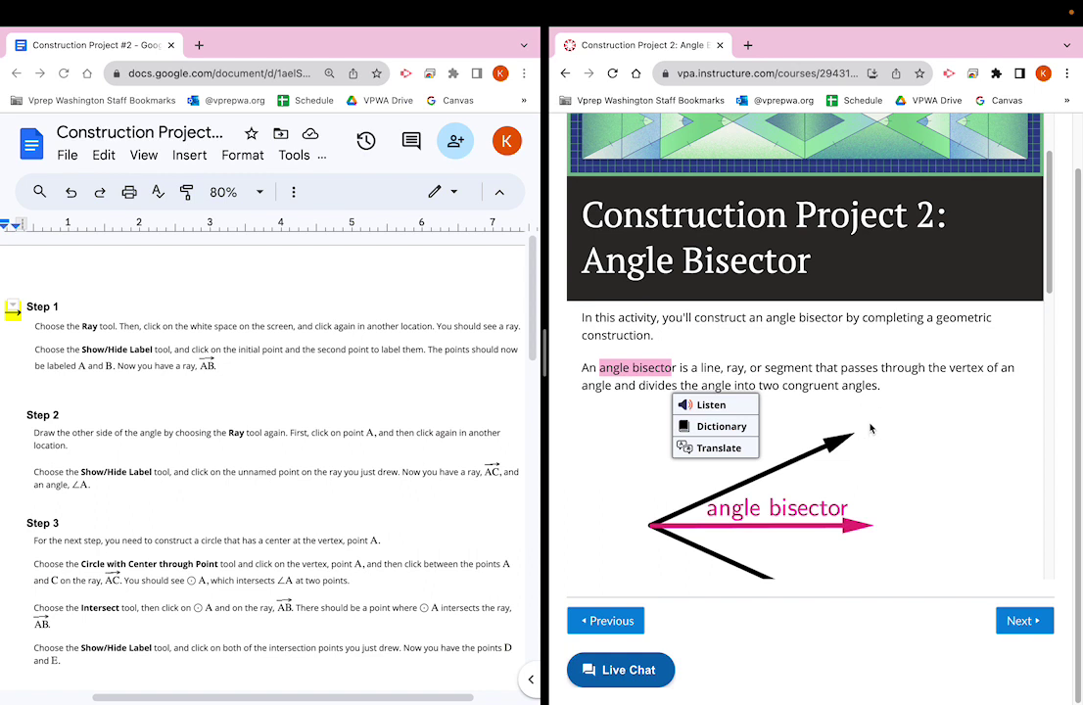
click(638, 386)
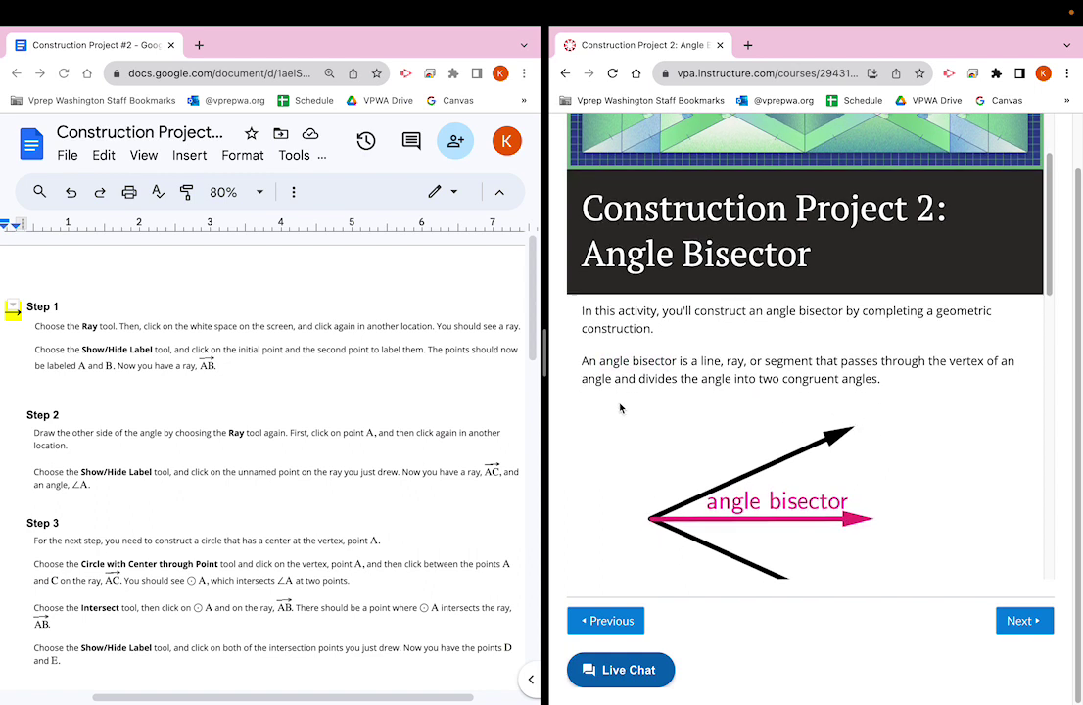
scroll(620, 409, down, 1)
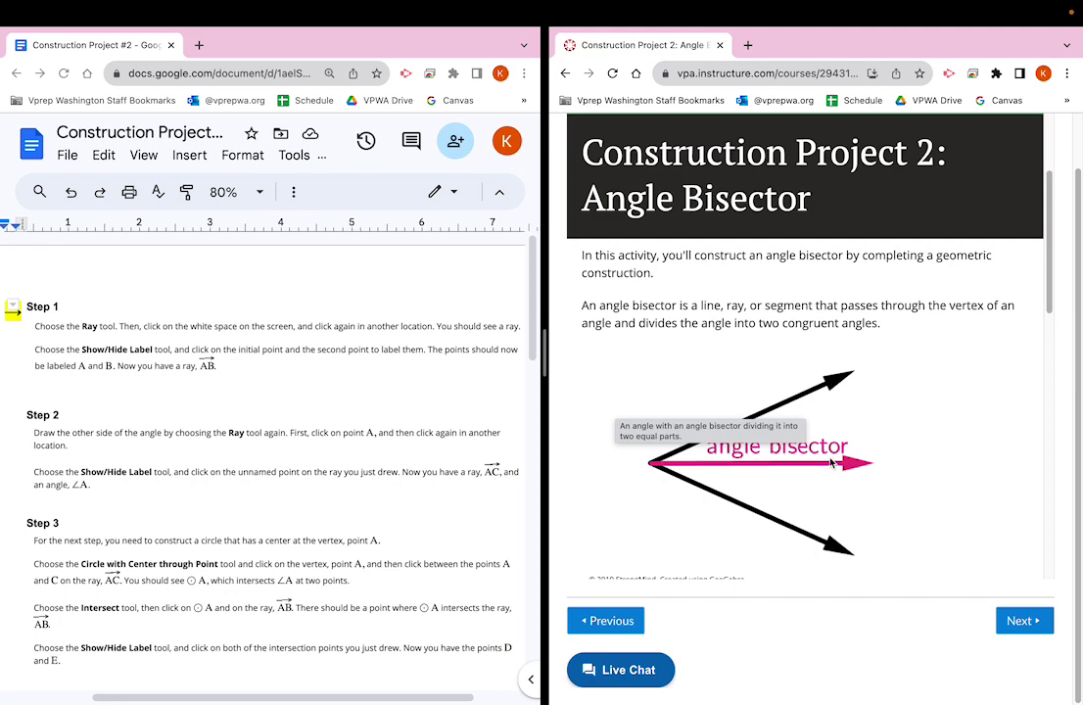
scroll(830, 462, down, 3)
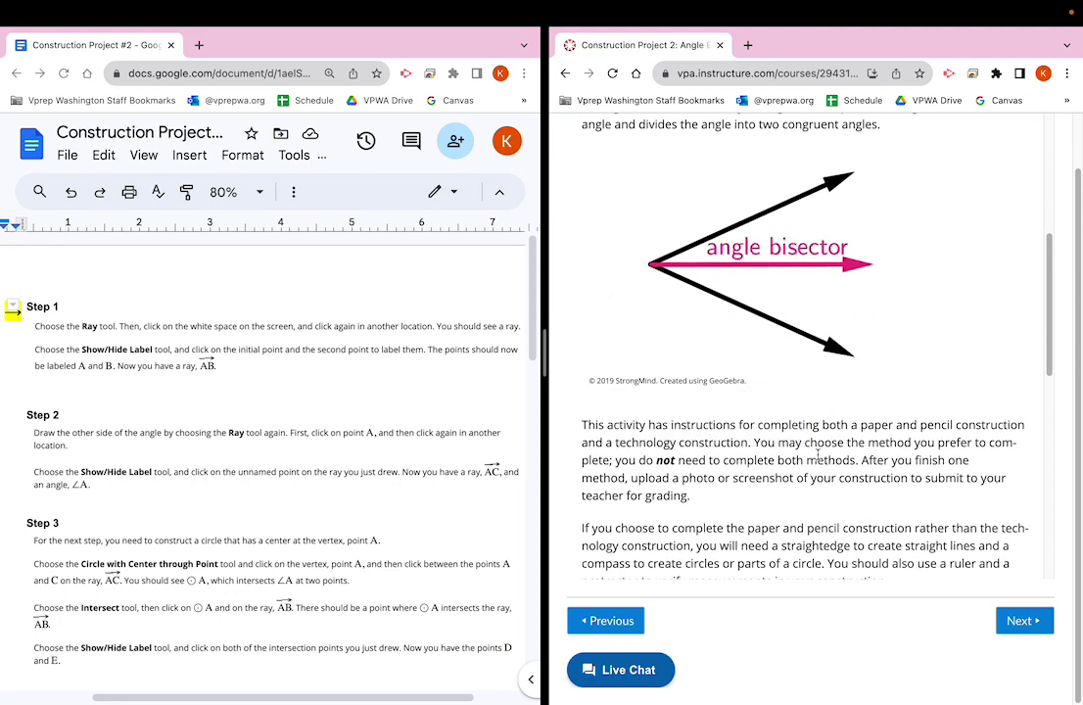
scroll(672, 284, up, 5)
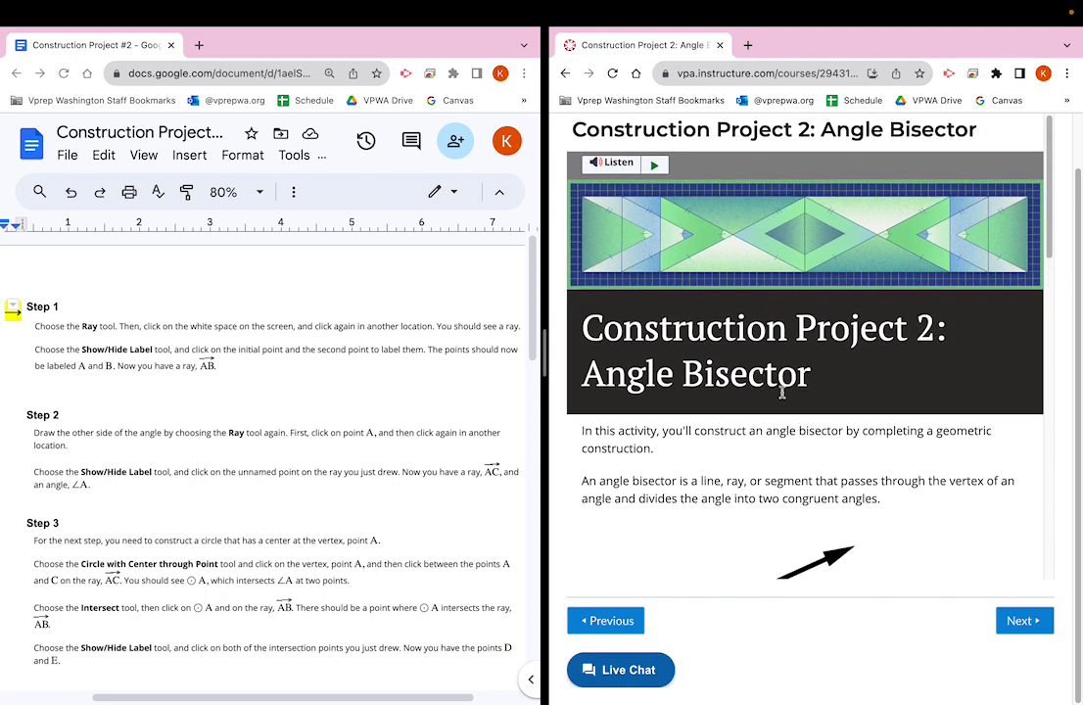
scroll(773, 397, down, 6)
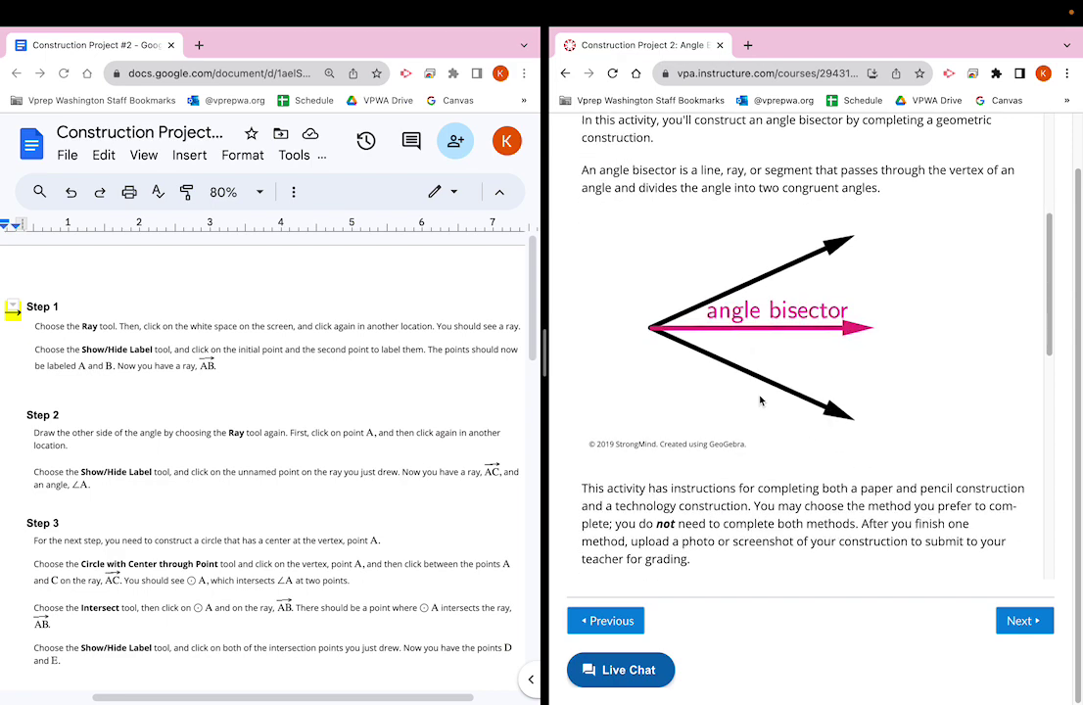
scroll(759, 400, down, 2)
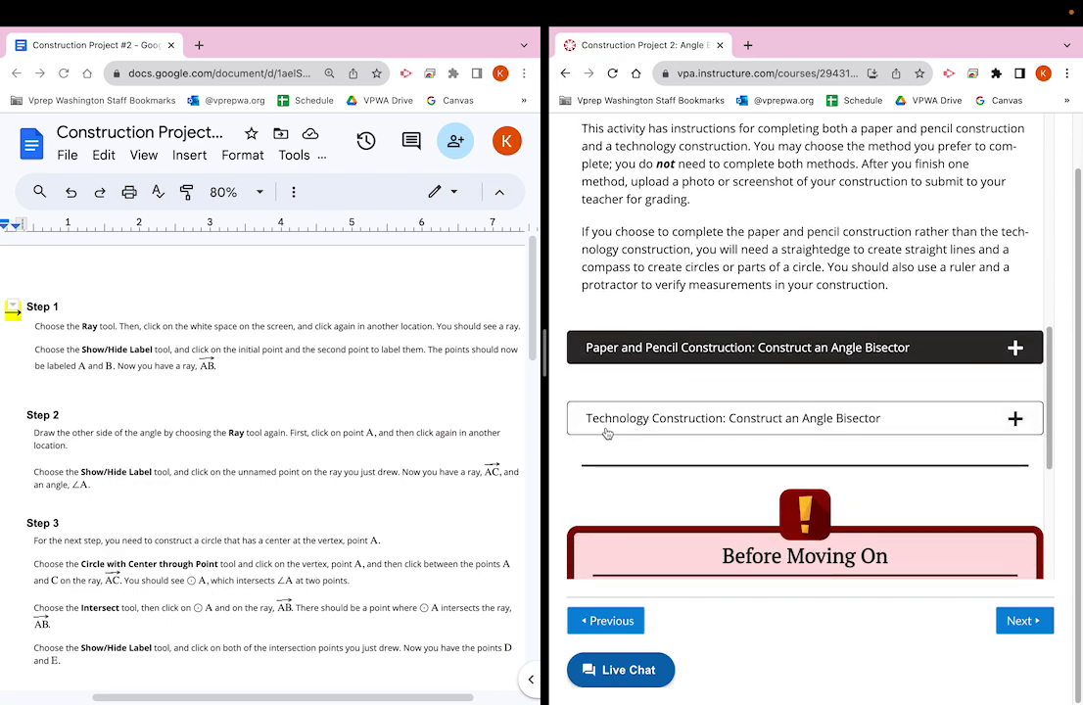
- Expand the Technology Construction: Construct an Angle Bisector section and enlarge the course page around its construction tool
click(1023, 430)
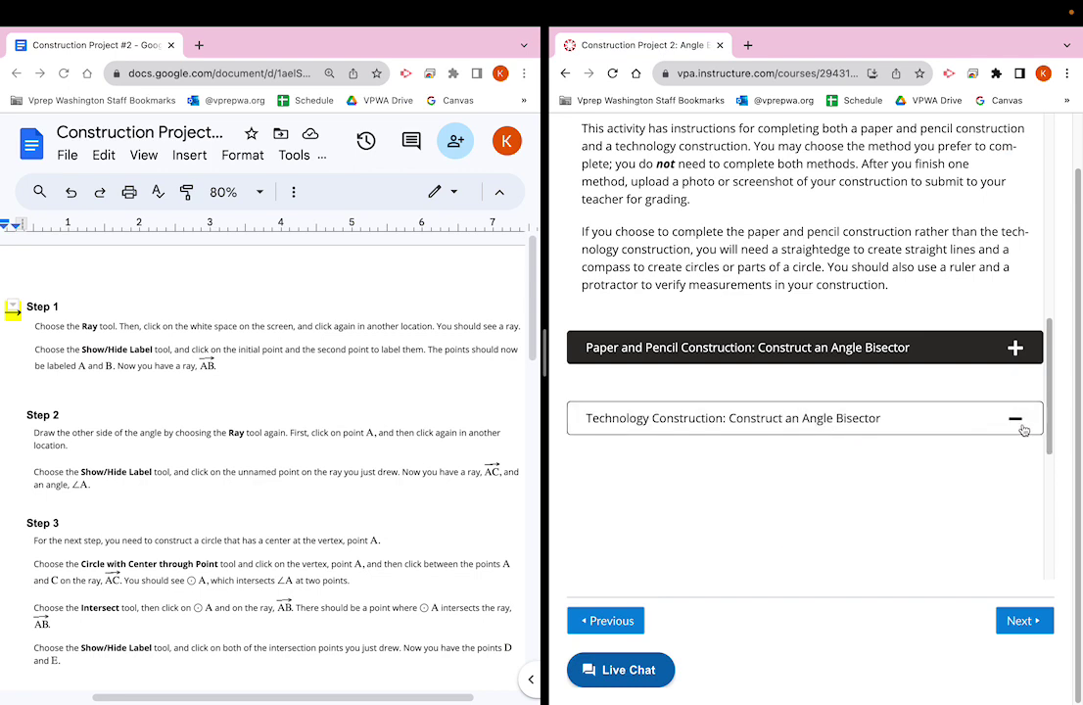
scroll(914, 416, down, 2)
scroll(914, 413, down, 4)
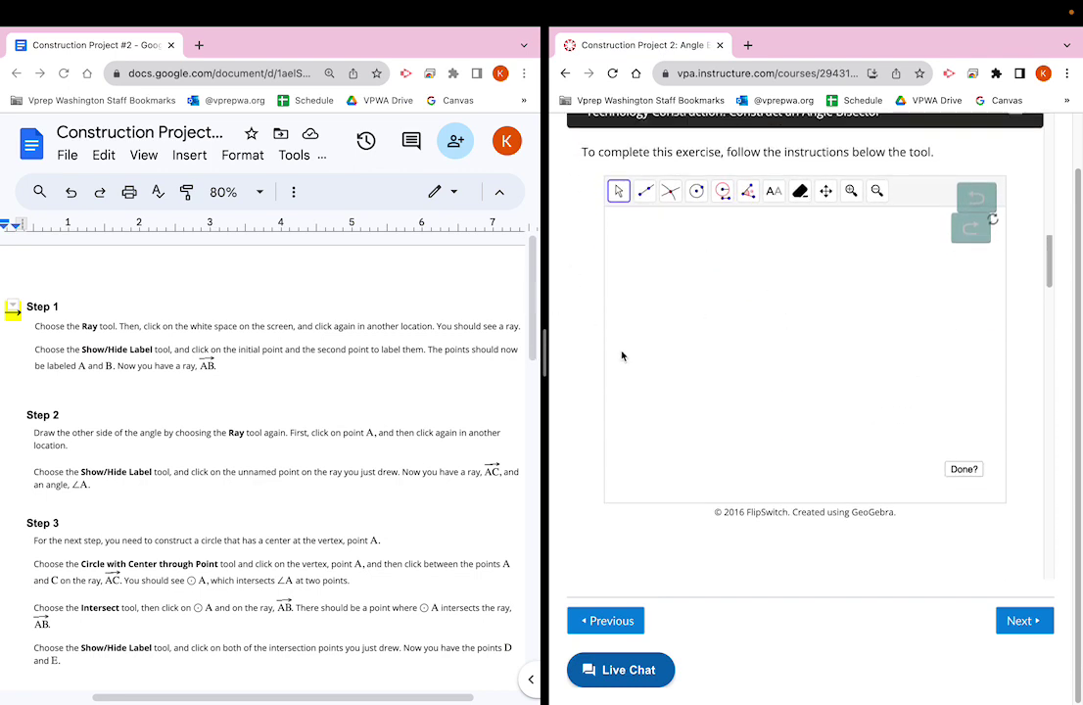
key(super+equal)
key(super+equal)
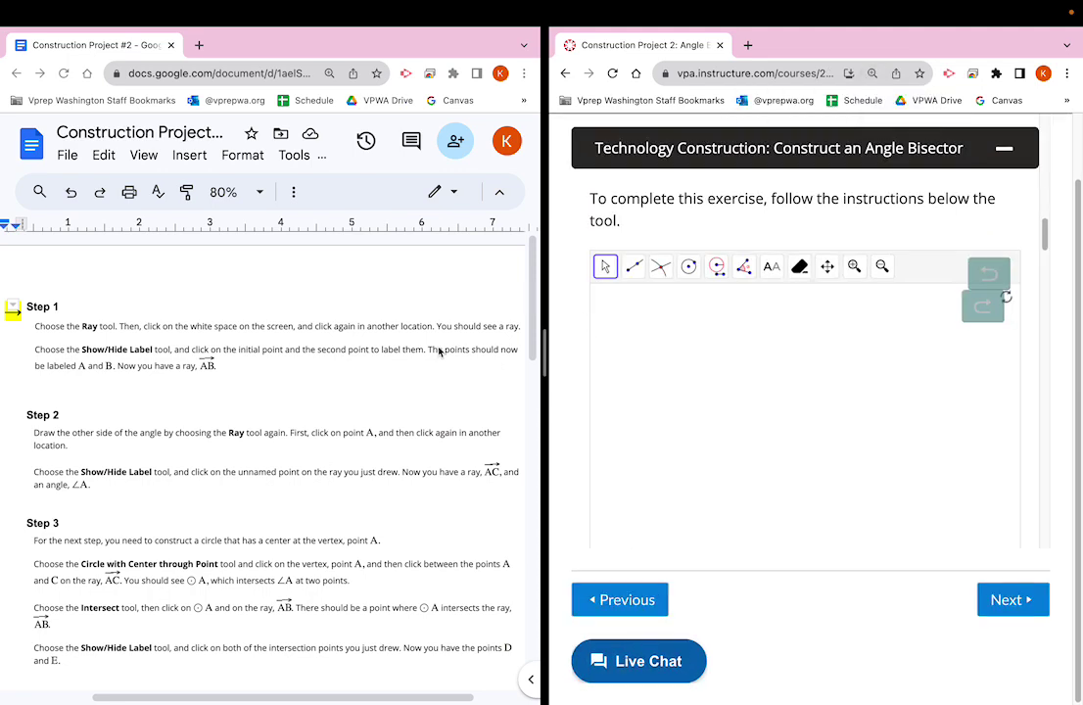
- Compare the step-by-step instructions in the document with those below the construction tool on the course page
scroll(332, 304, down, 1)
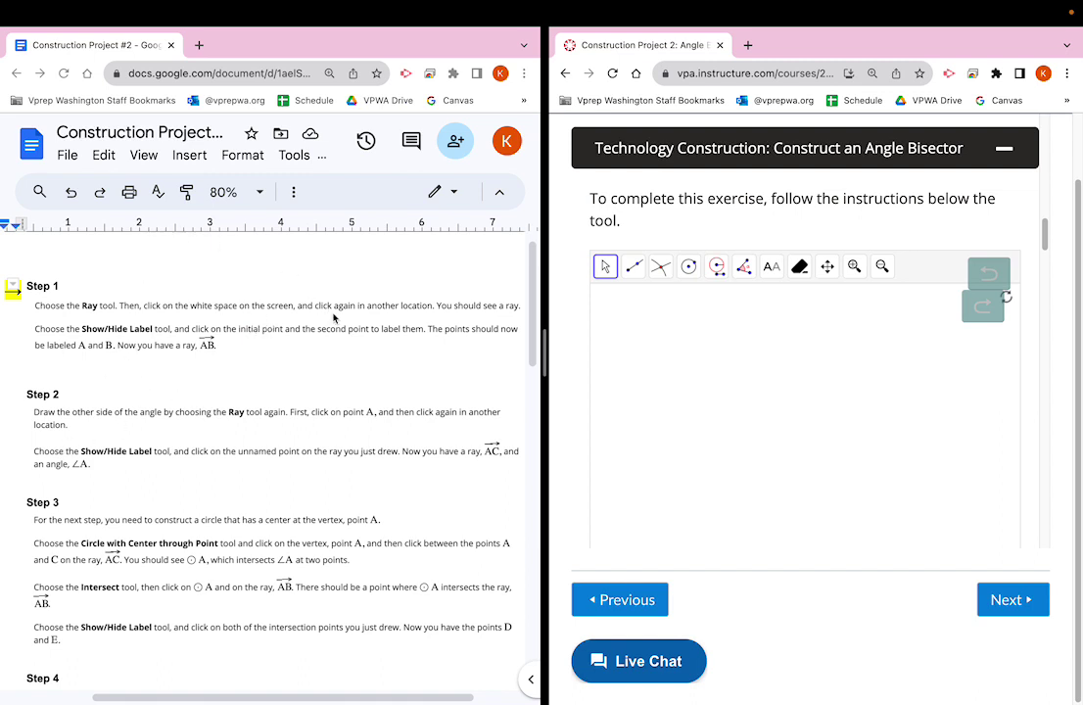
scroll(573, 421, down, 8)
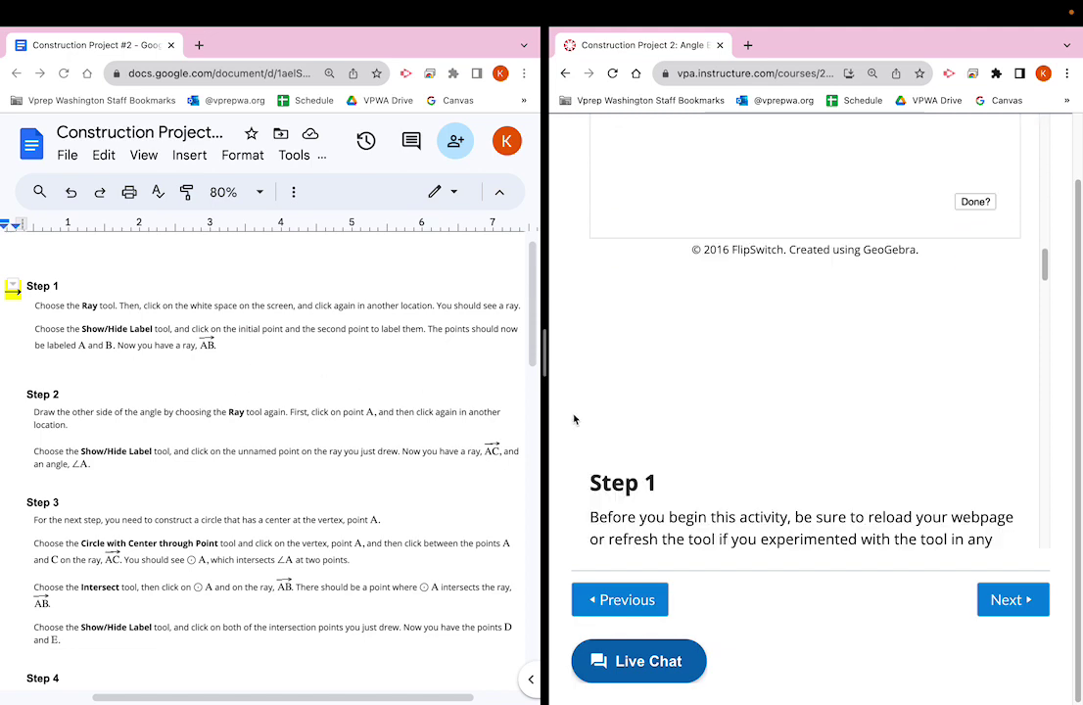
scroll(577, 420, down, 4)
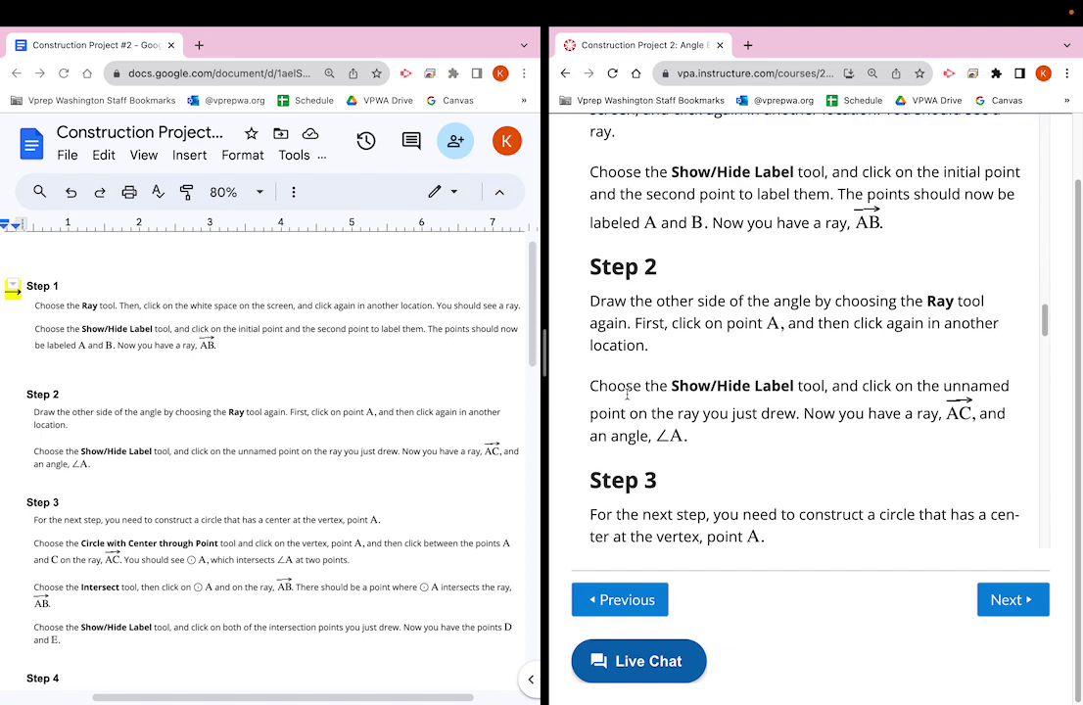
scroll(316, 403, down, 1)
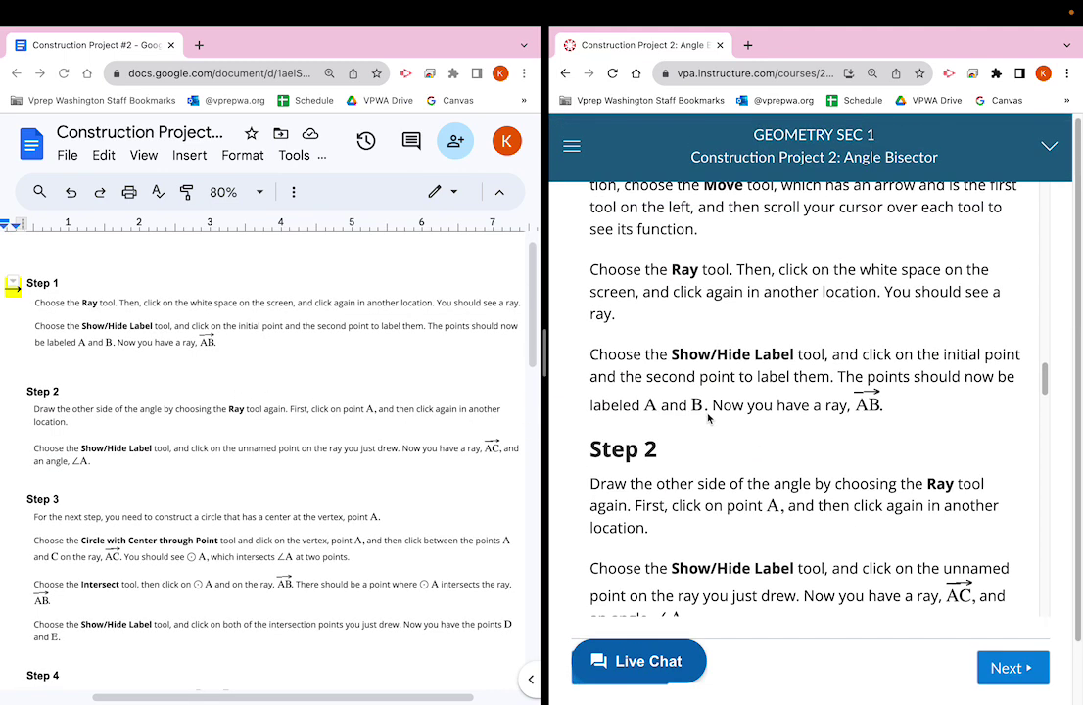
scroll(705, 419, up, 2)
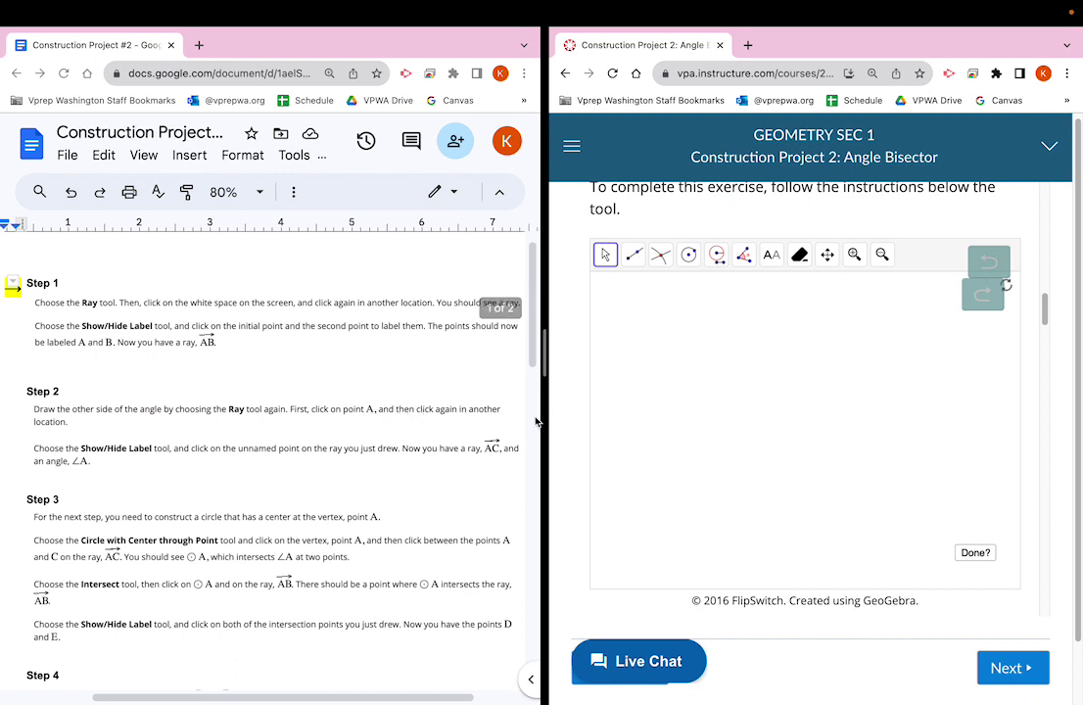
scroll(646, 410, up, 2)
scroll(632, 377, down, 1)
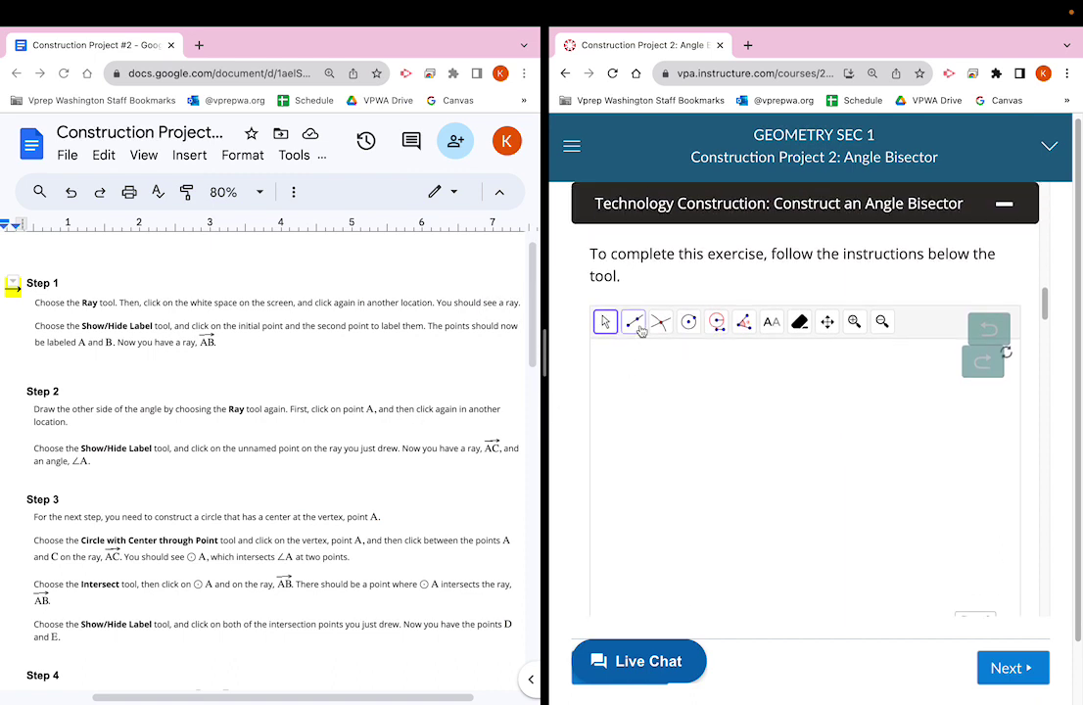
- Draw a ray rising to the right in the blank construction area and show the labels of both its points
click(635, 325)
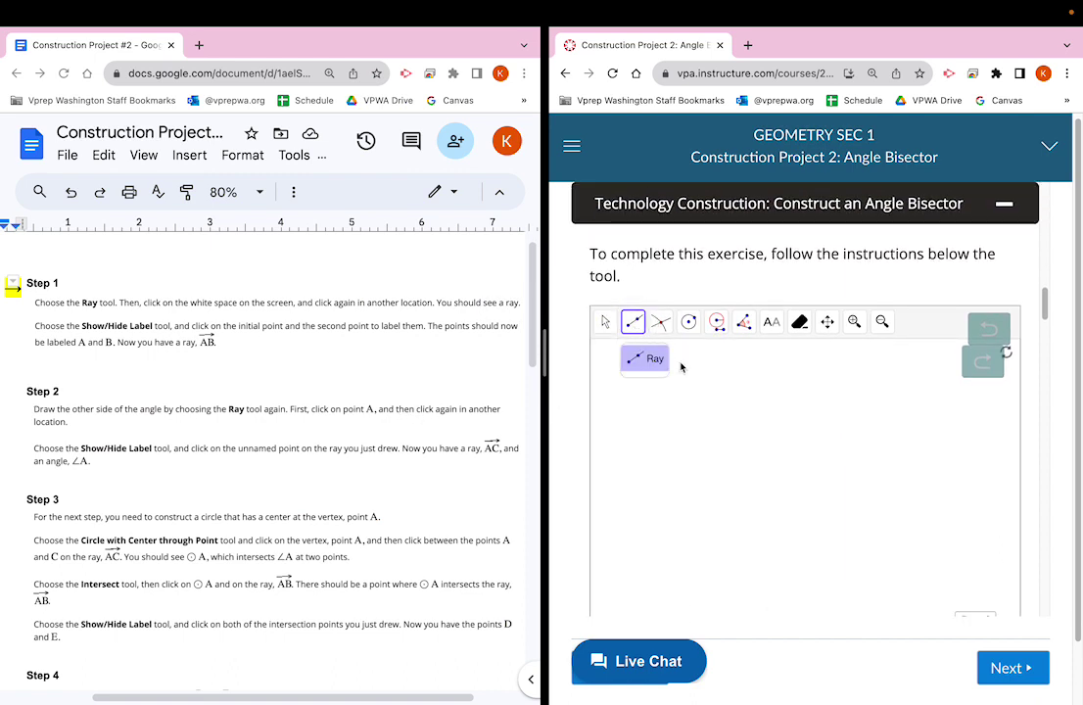
click(691, 483)
scroll(692, 483, down, 3)
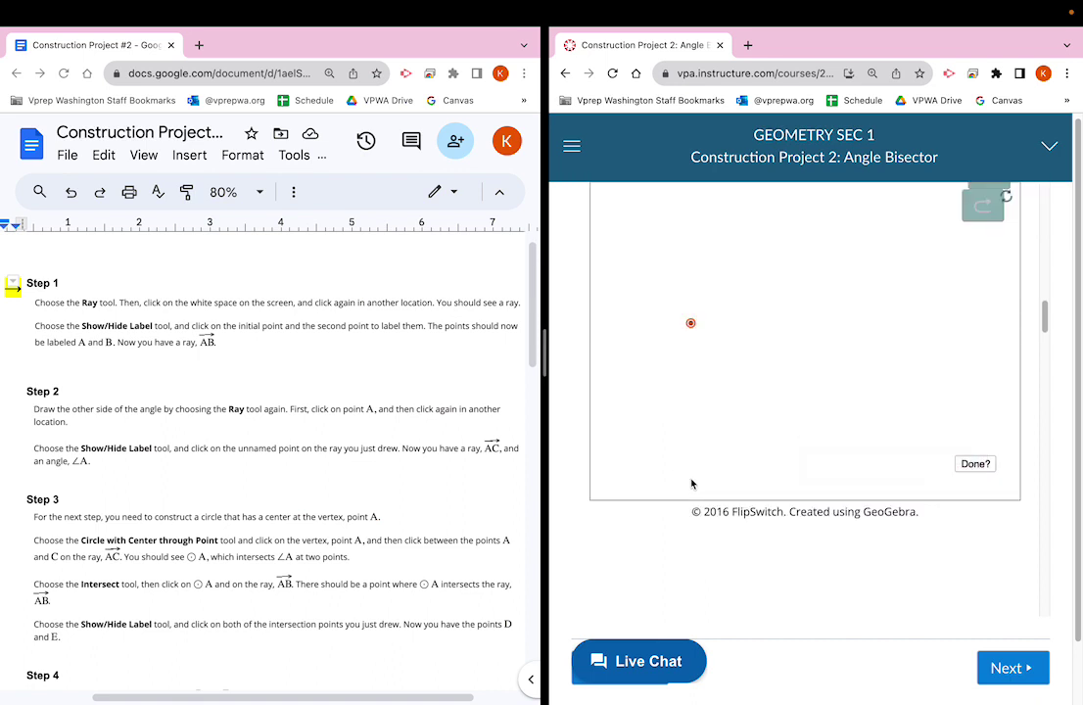
scroll(694, 478, up, 1)
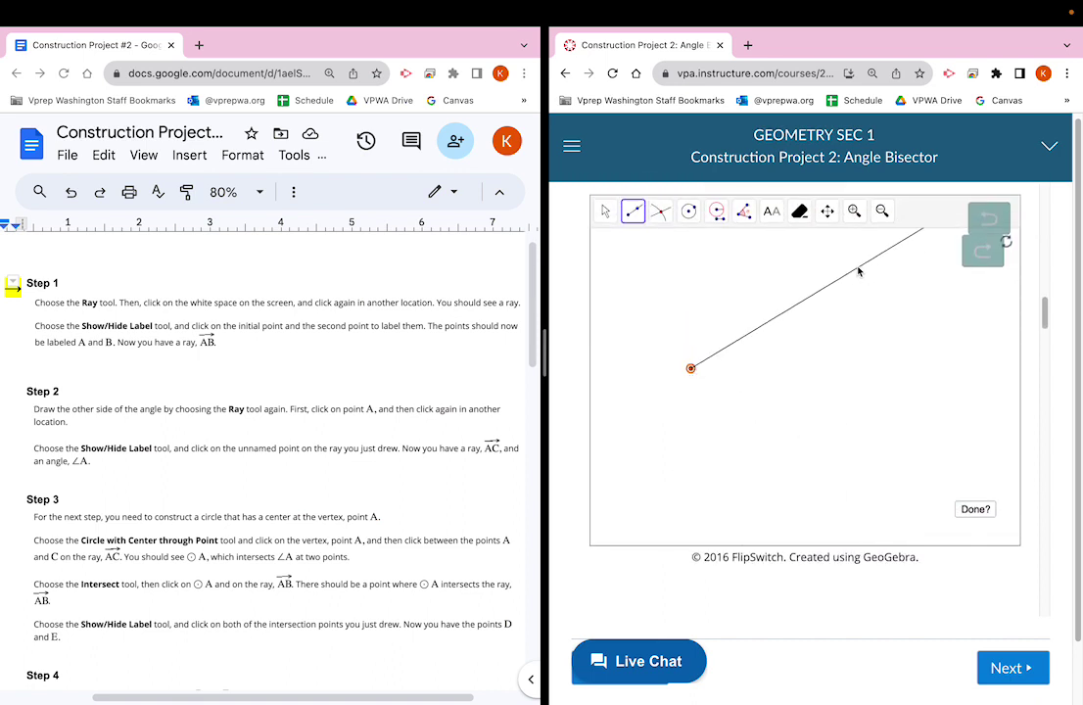
click(858, 266)
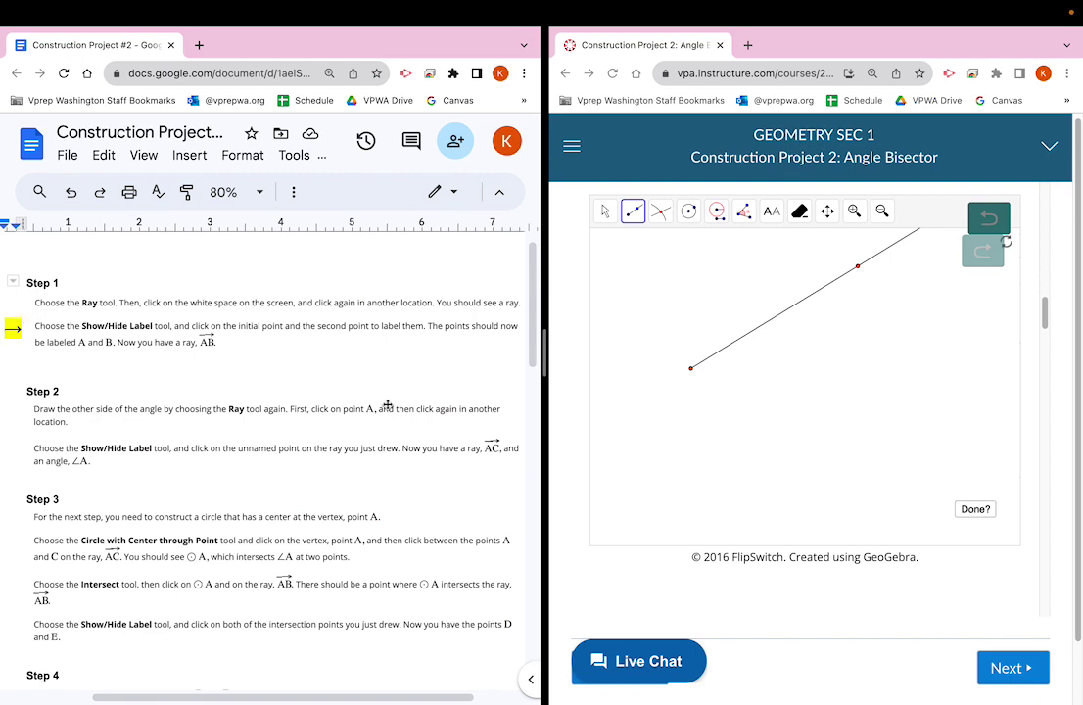
click(771, 217)
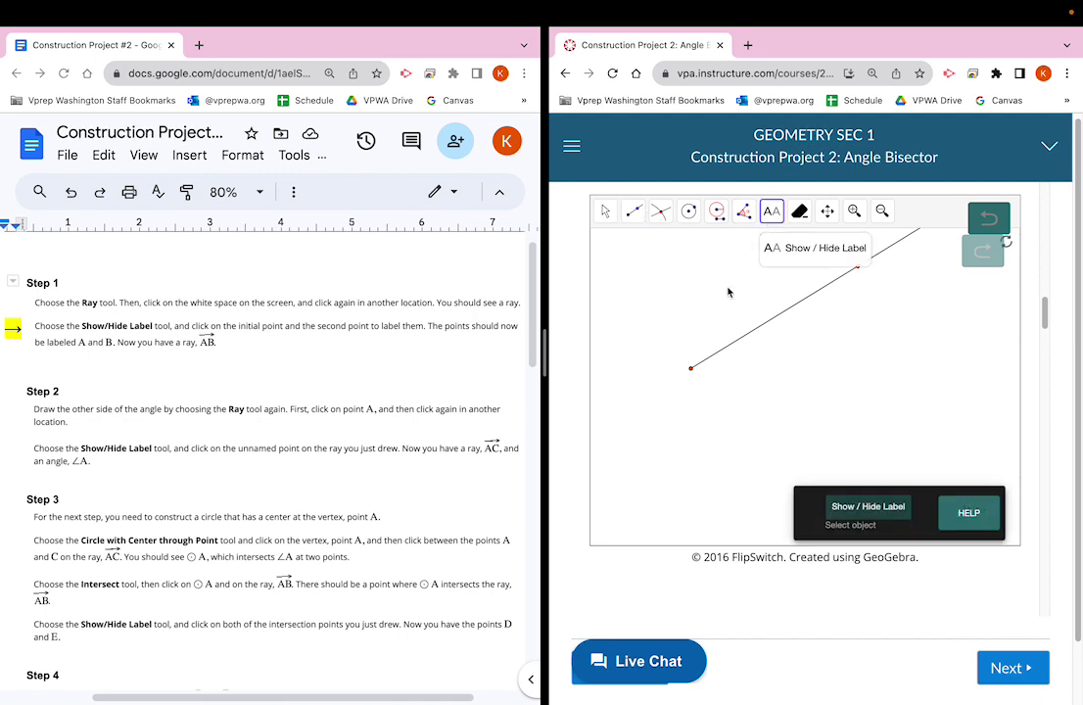
click(691, 370)
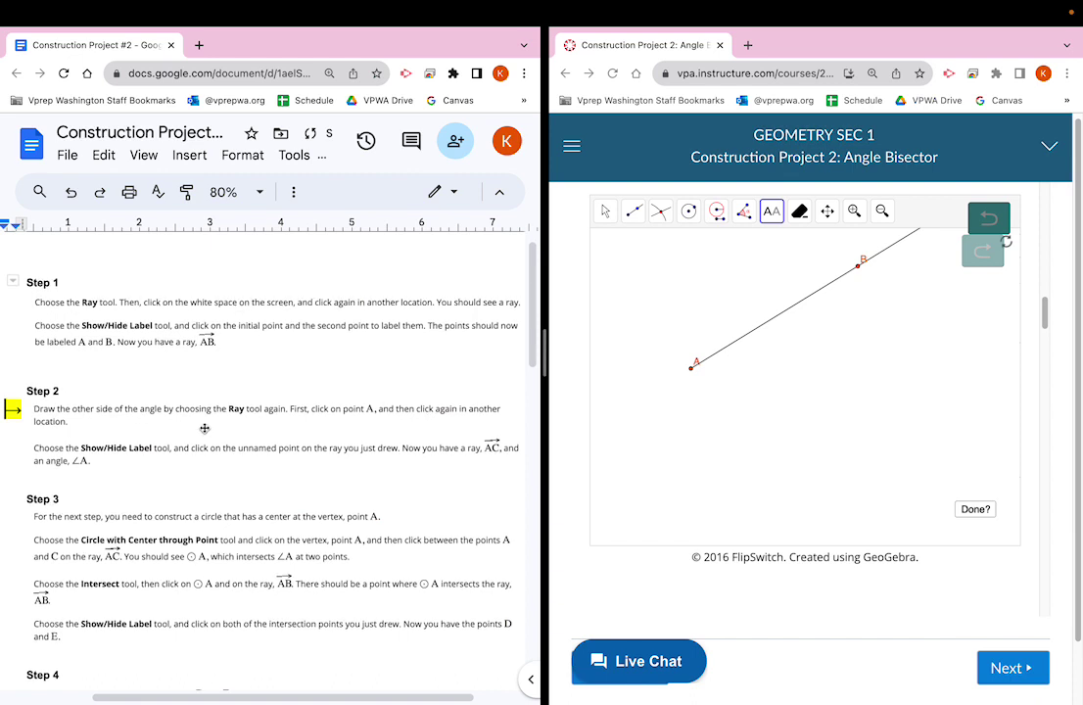
- Draw a second ray from point A sloping slightly down to the right to form the angle's other side
scroll(204, 428, down, 1)
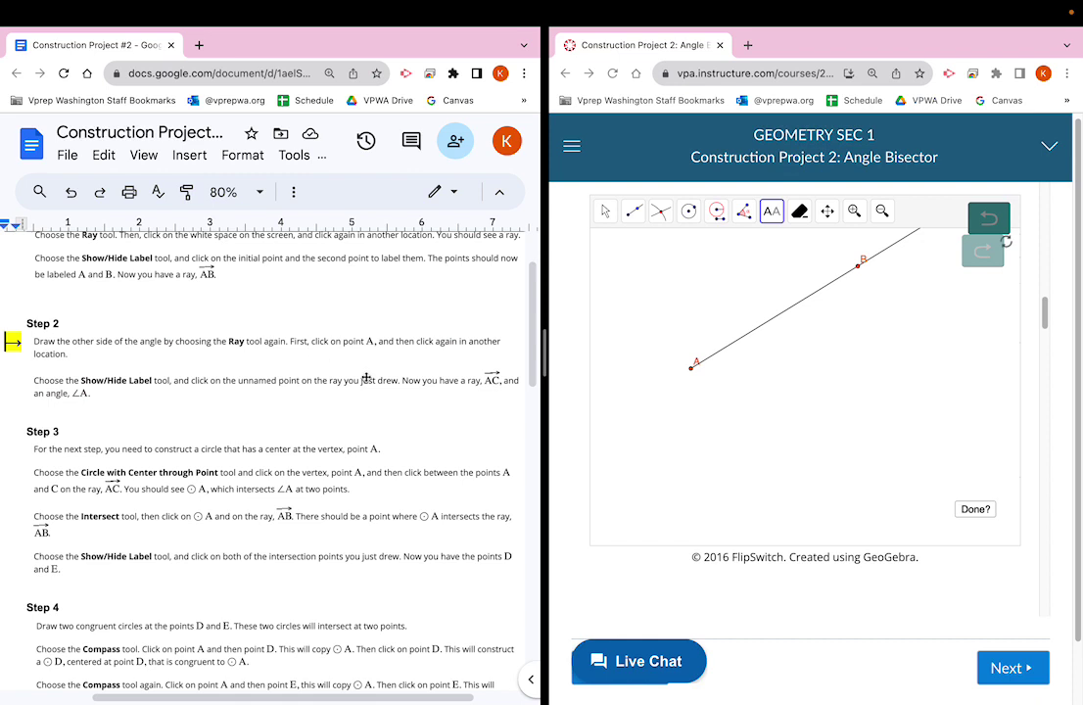
click(634, 212)
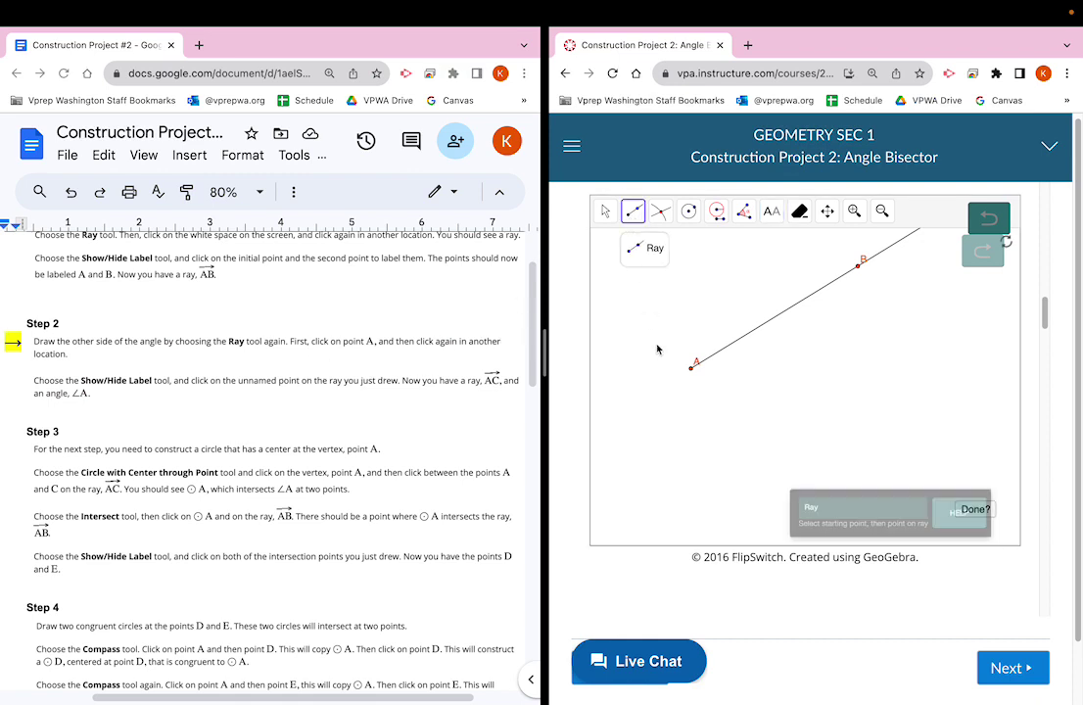
click(692, 367)
click(871, 407)
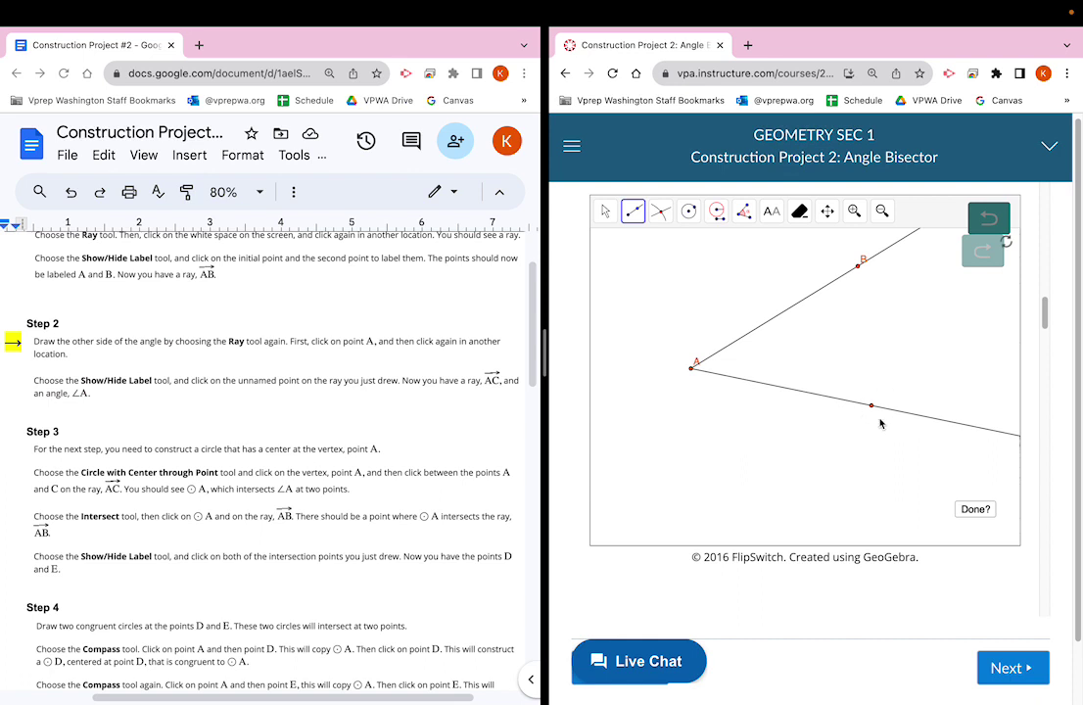
- Move the document's arrow marker to Step 2's Show/Hide Label instruction and label the unnamed point on the second ray
drag(13, 341, 12, 382)
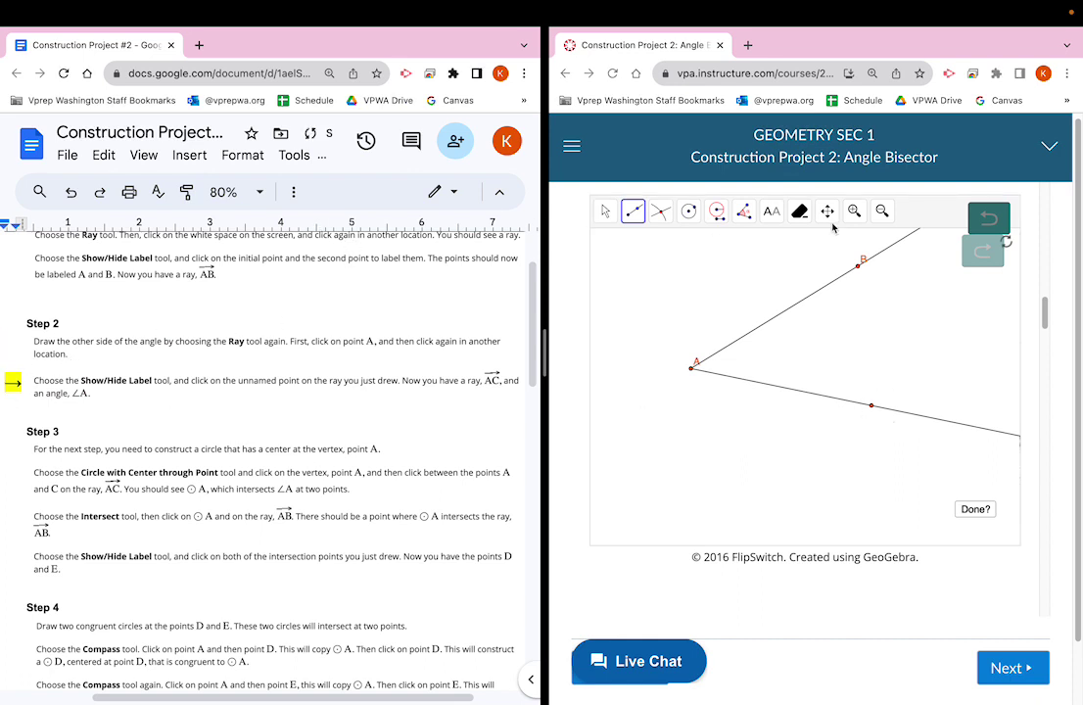
click(773, 213)
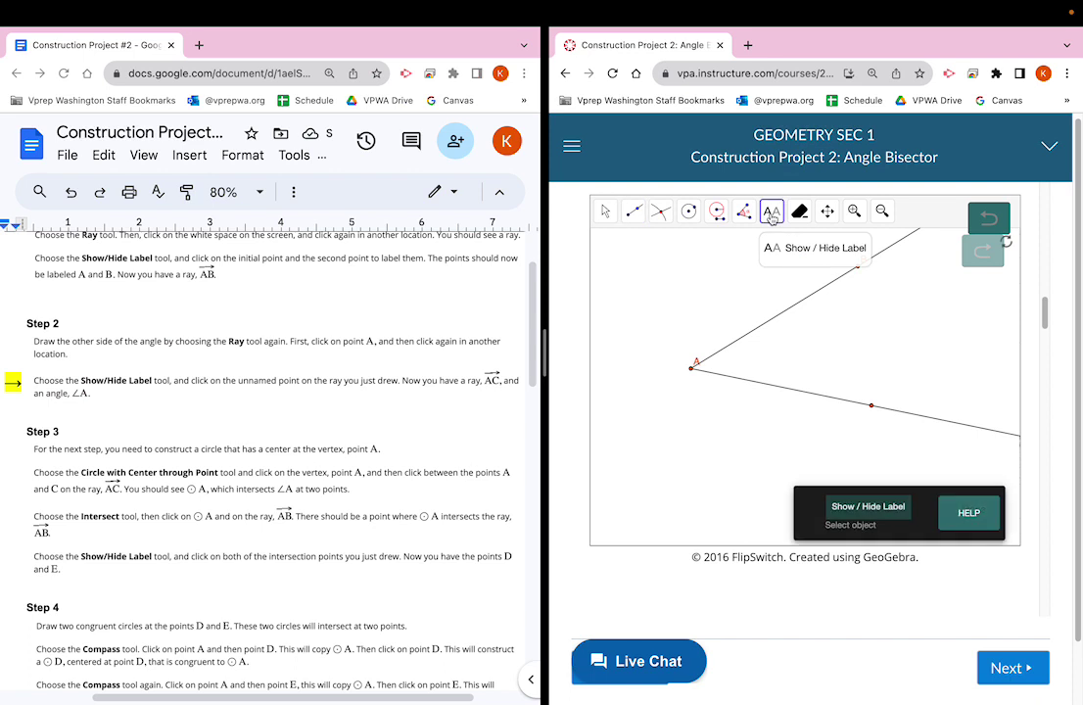
click(871, 407)
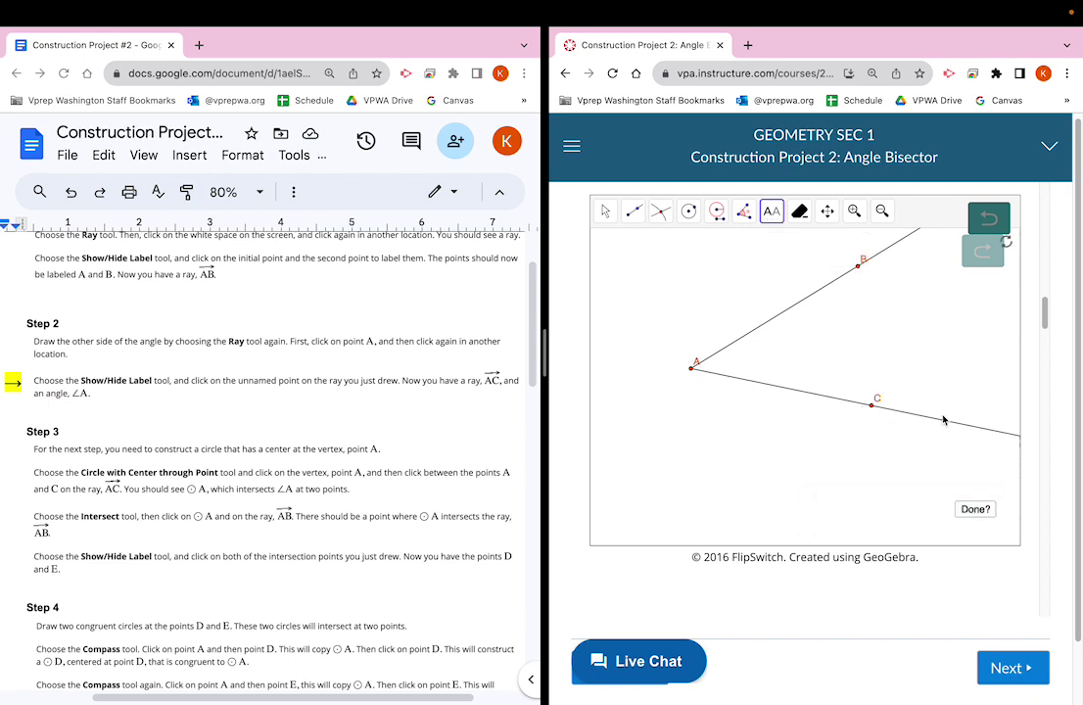
- Move the document's arrow marker to Step 3 and draw a circle centered at A through a point on ray AC between A and C
drag(13, 382, 13, 401)
scroll(210, 418, down, 2)
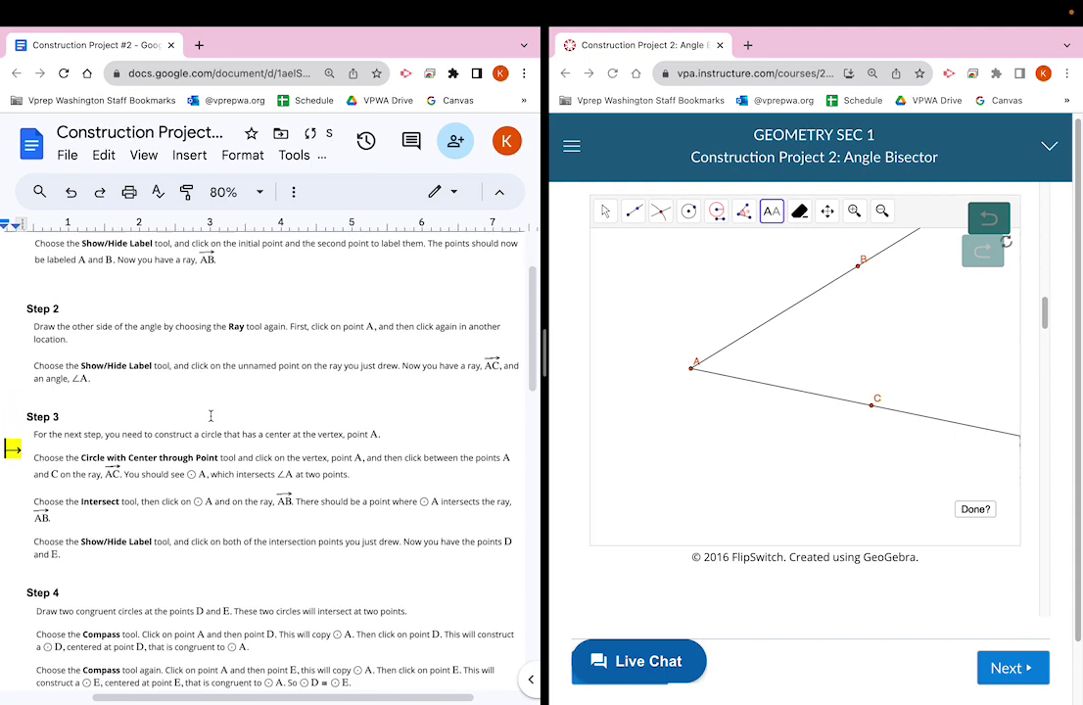
scroll(209, 418, down, 1)
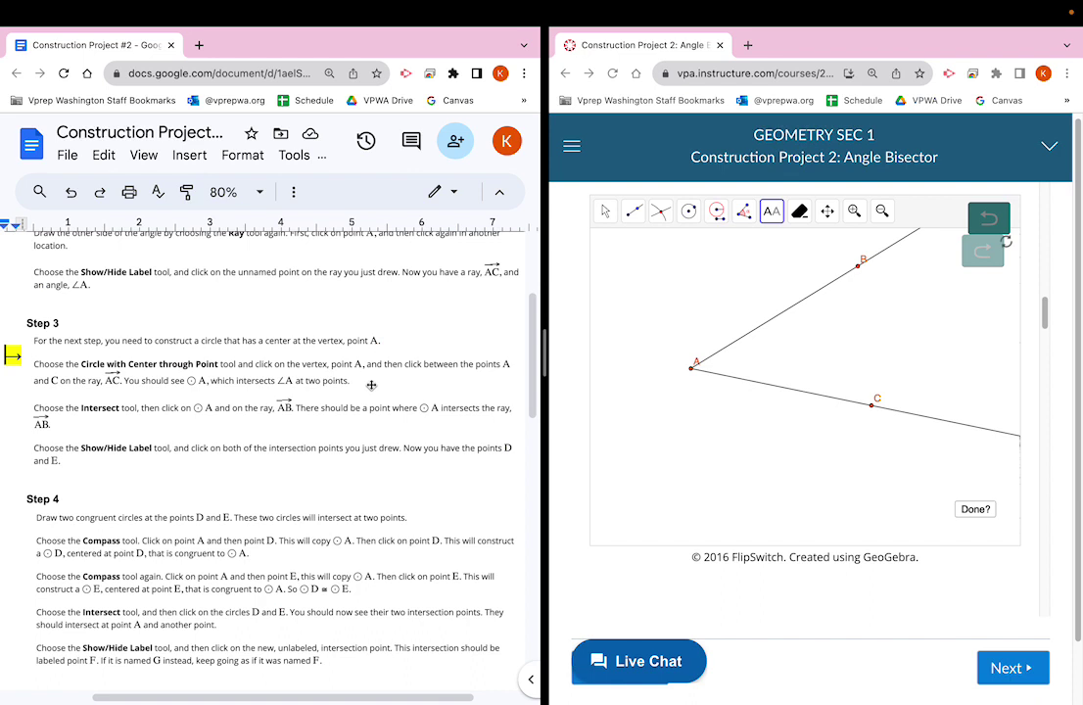
click(691, 212)
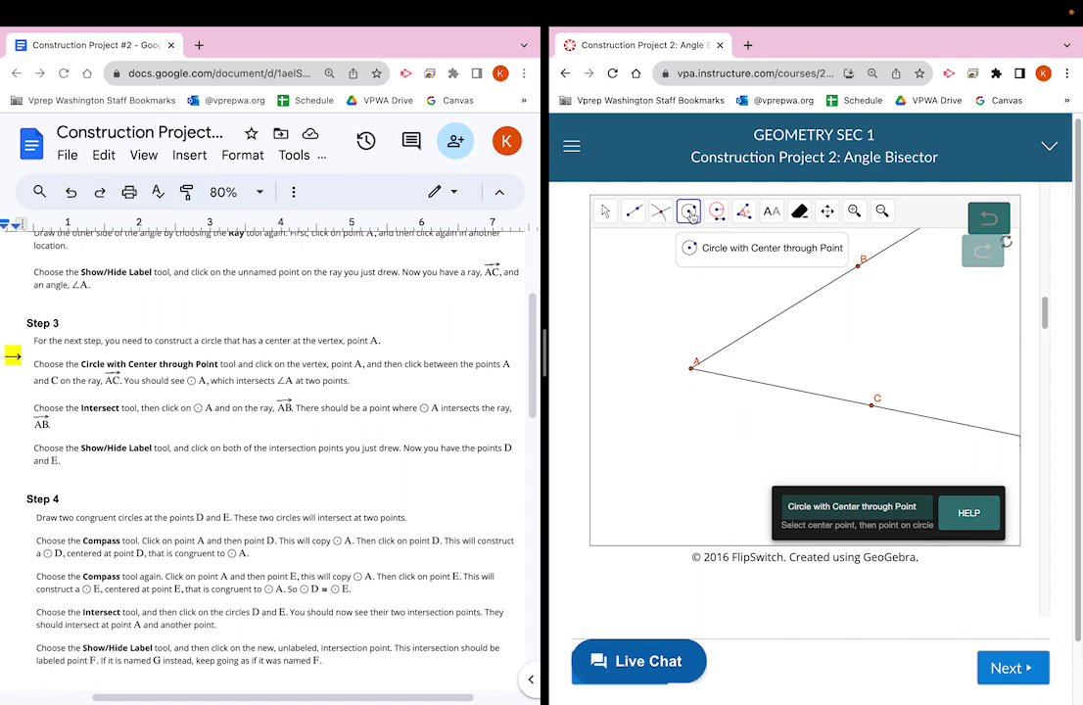
click(693, 369)
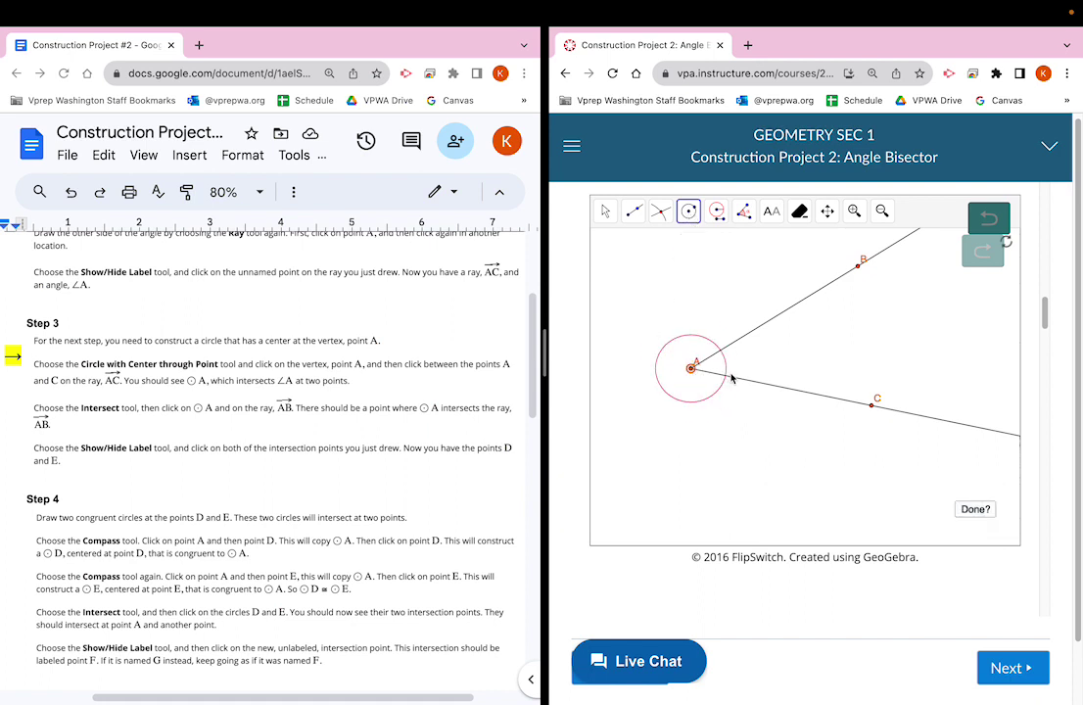
click(786, 392)
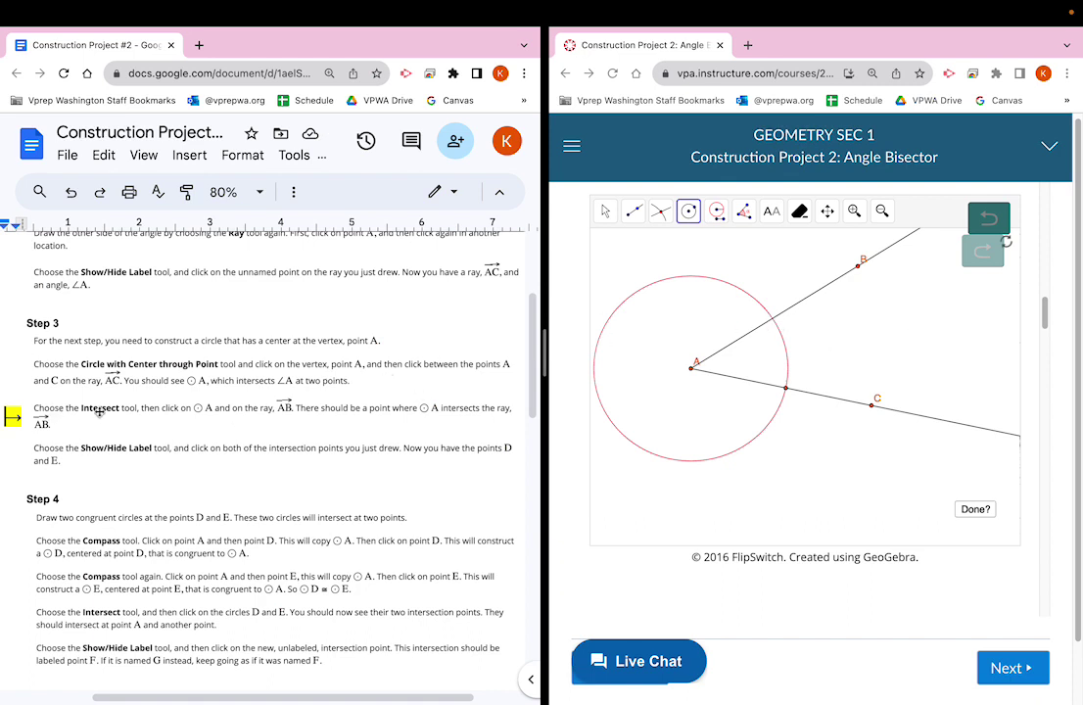
- Mark the intersection point of circle A and ray AB with the Intersect tool
click(661, 212)
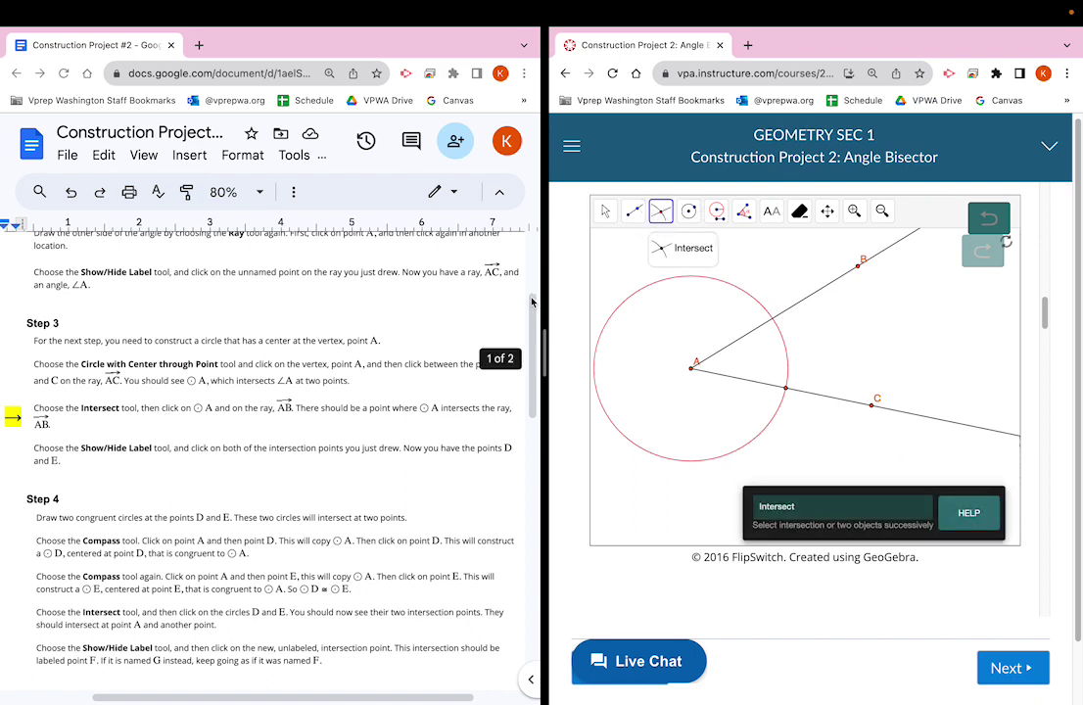
click(633, 447)
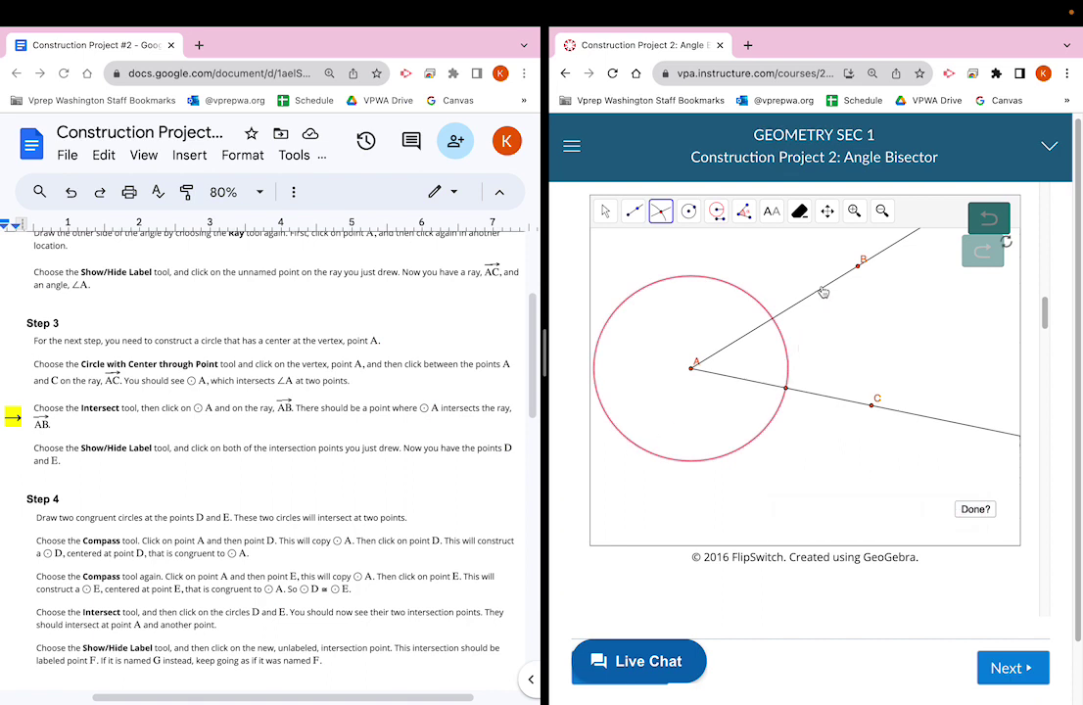
click(779, 315)
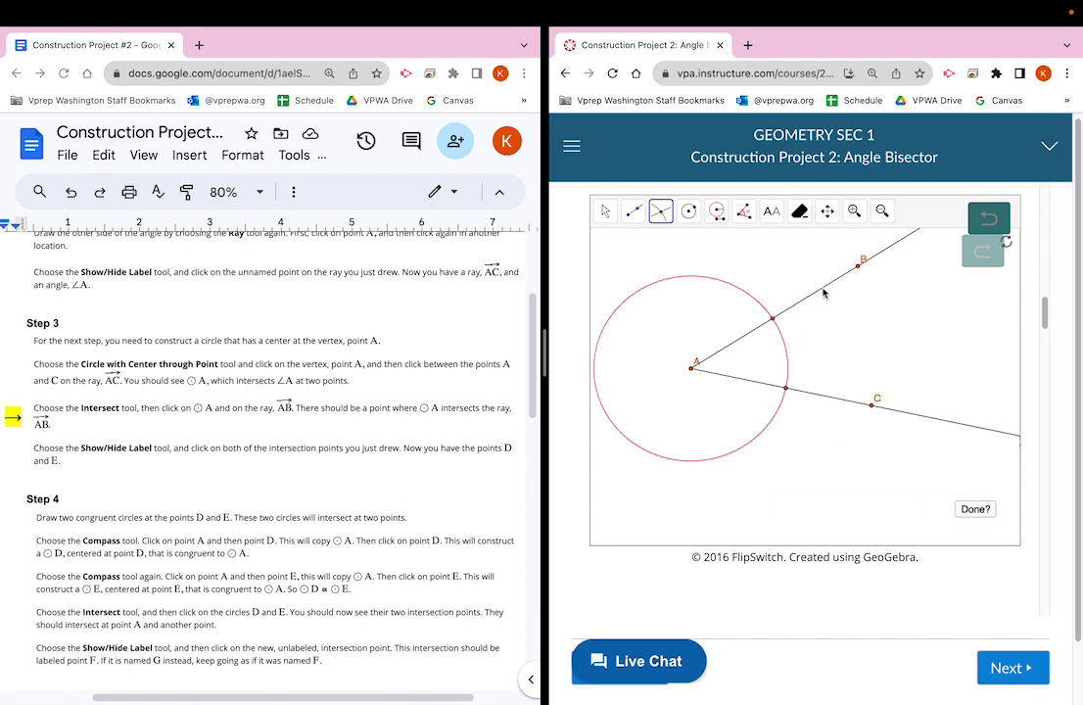
click(773, 315)
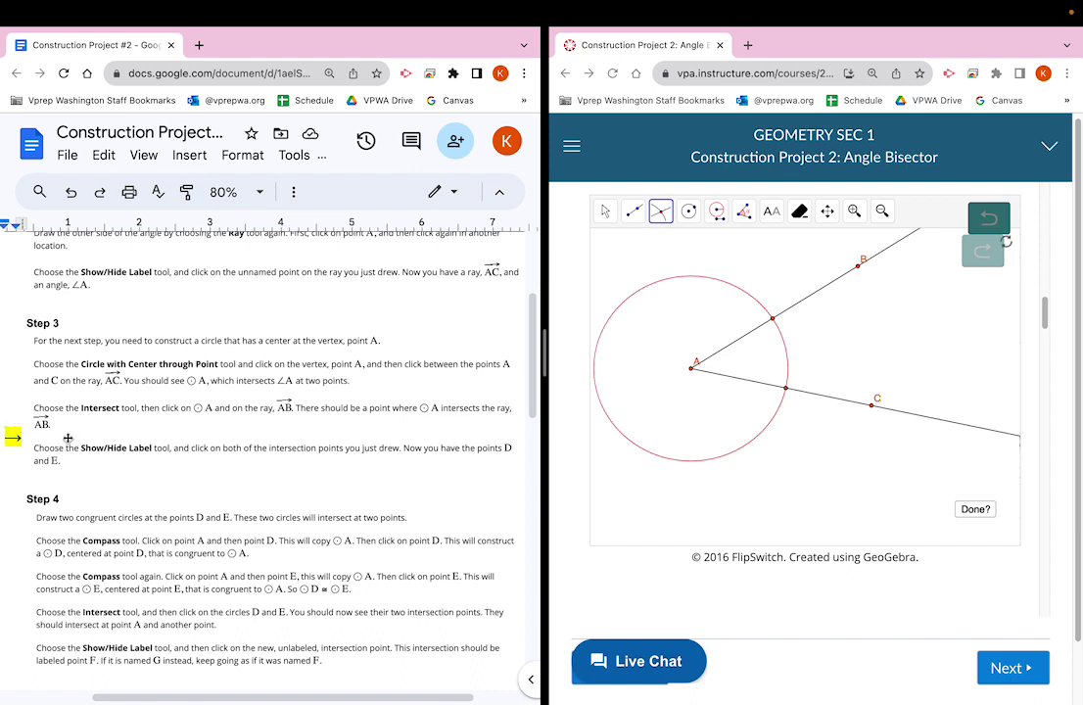
- Move the document's arrow marker to Step 3's Show/Hide Label instruction and label both points where circle A meets the rays
drag(67, 438, 67, 458)
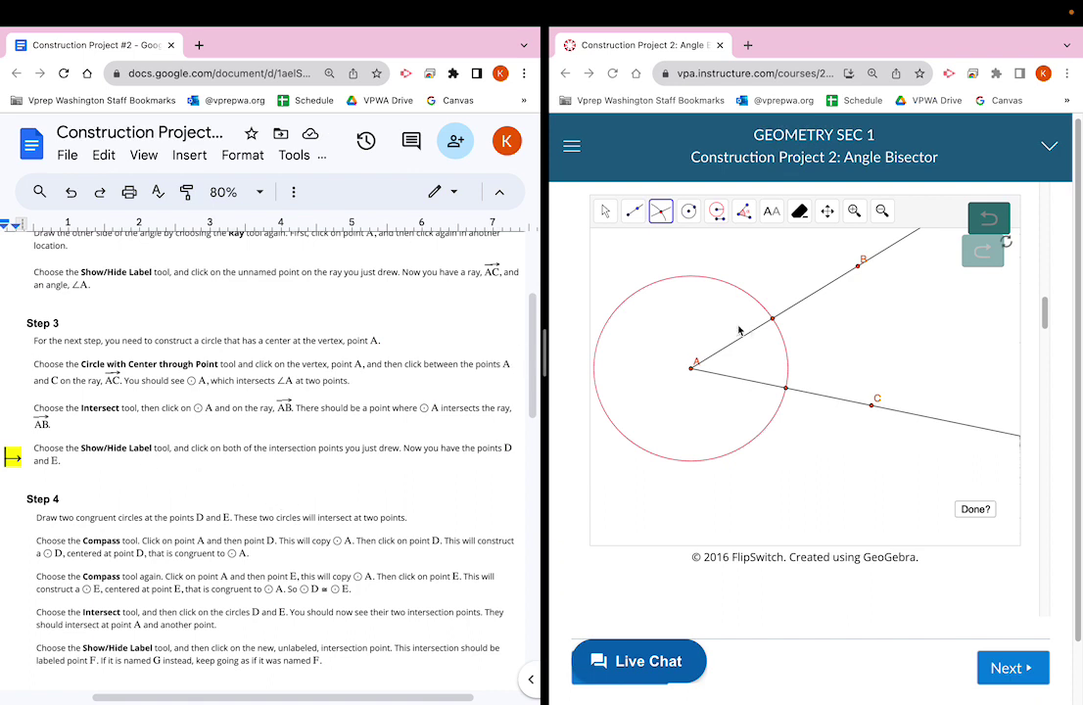
click(770, 217)
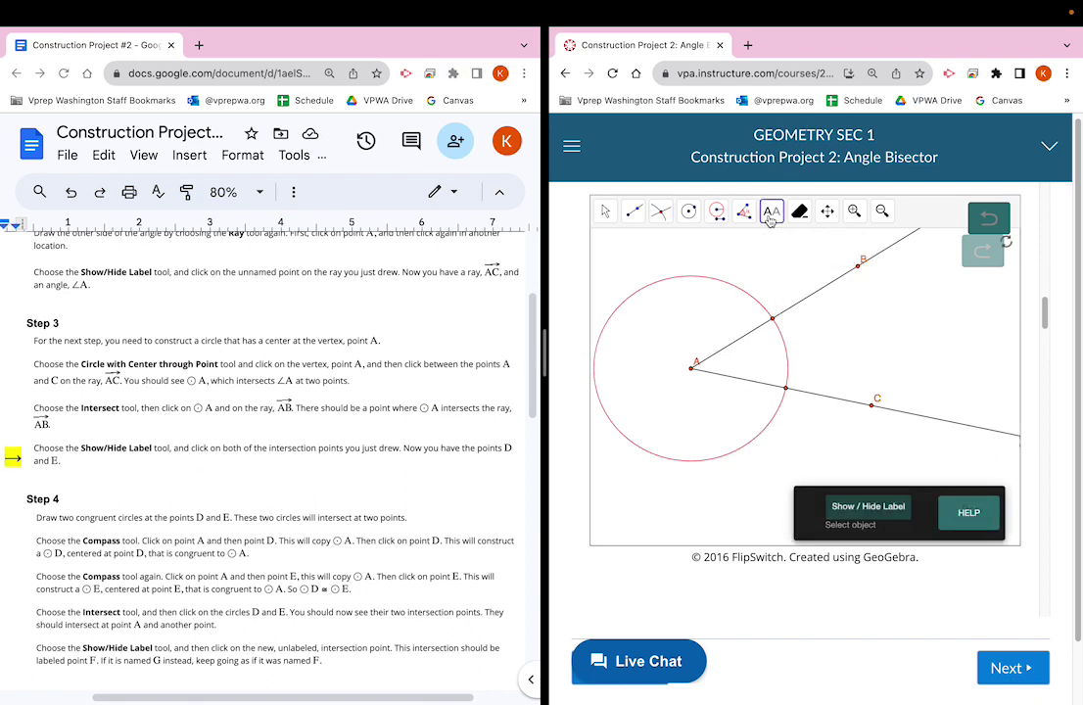
click(788, 391)
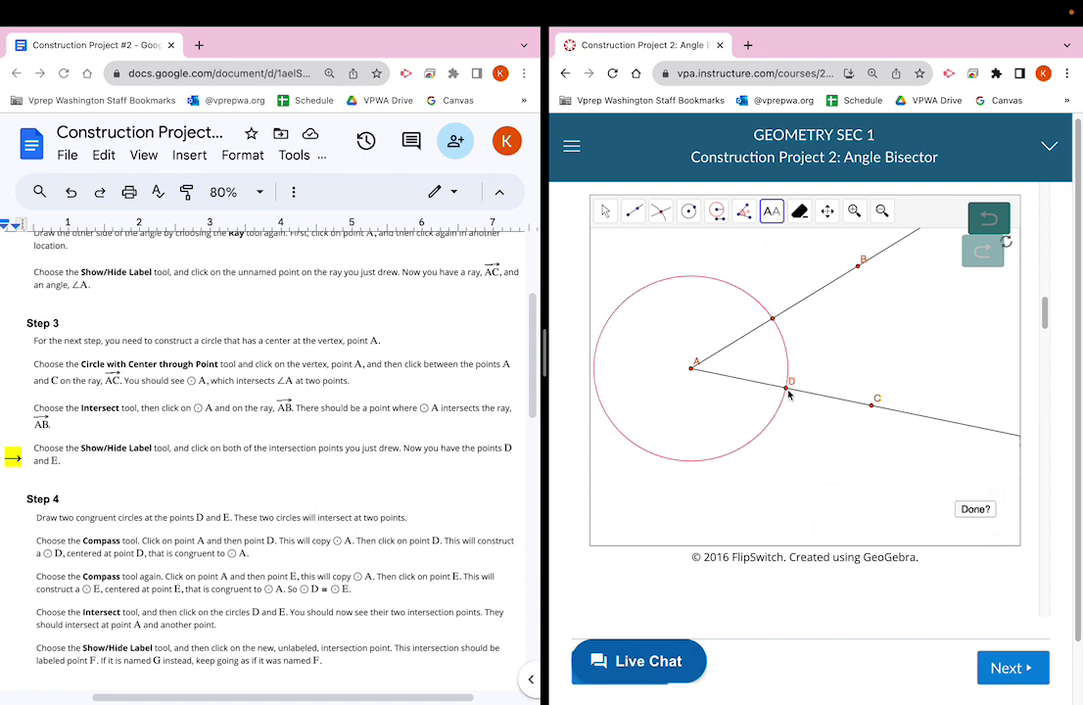
click(773, 321)
- Move the arrow marker to Step 4 and use the Compass tool to copy radius AD into a circle centered at D
scroll(59, 391, down, 3)
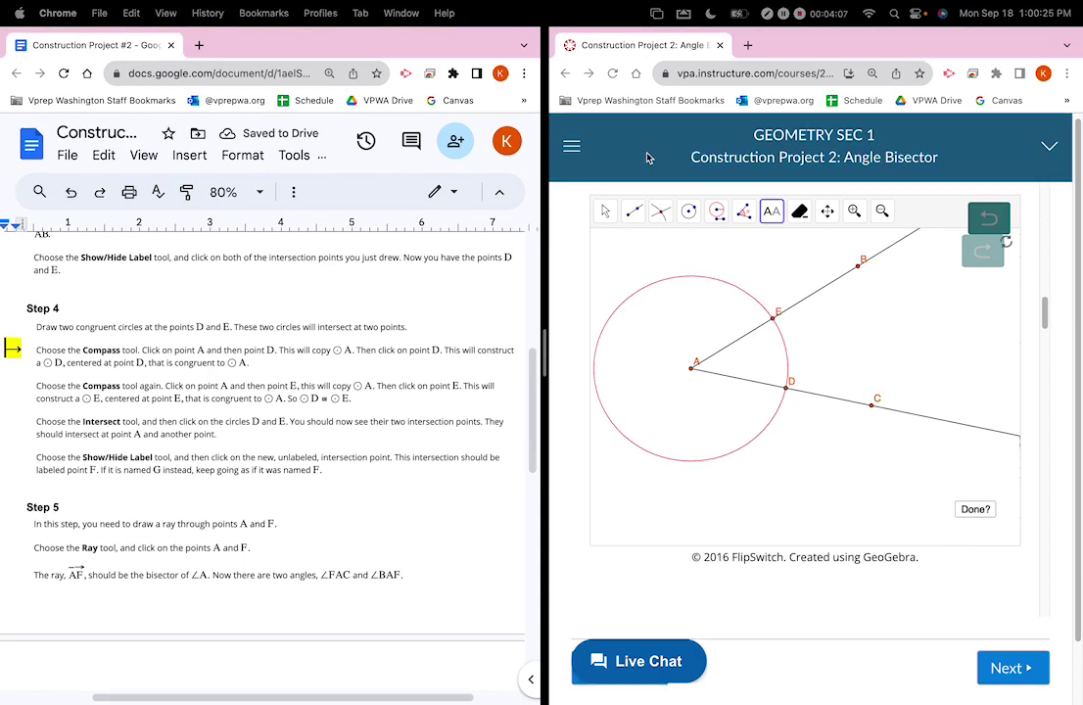
click(717, 212)
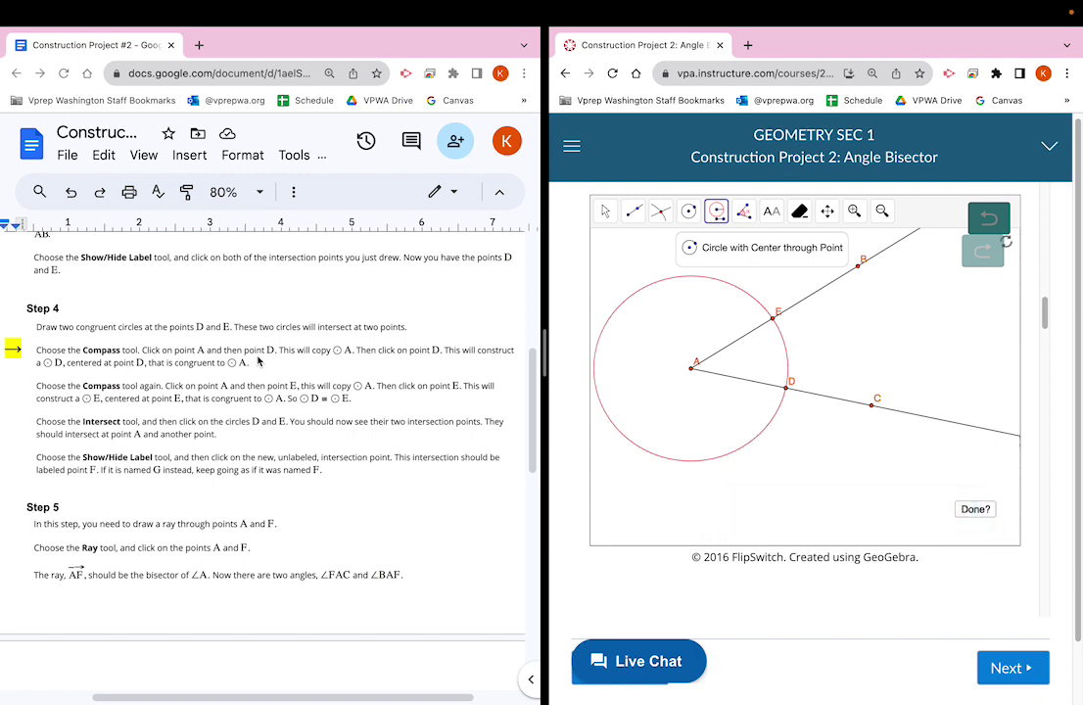
click(691, 368)
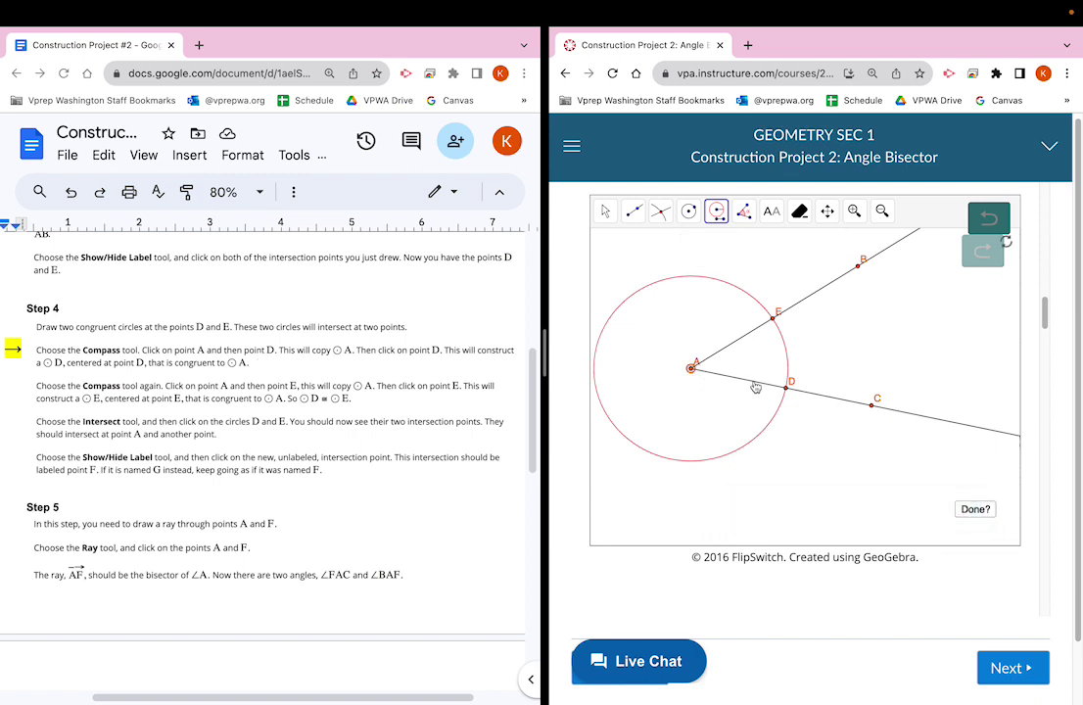
click(787, 389)
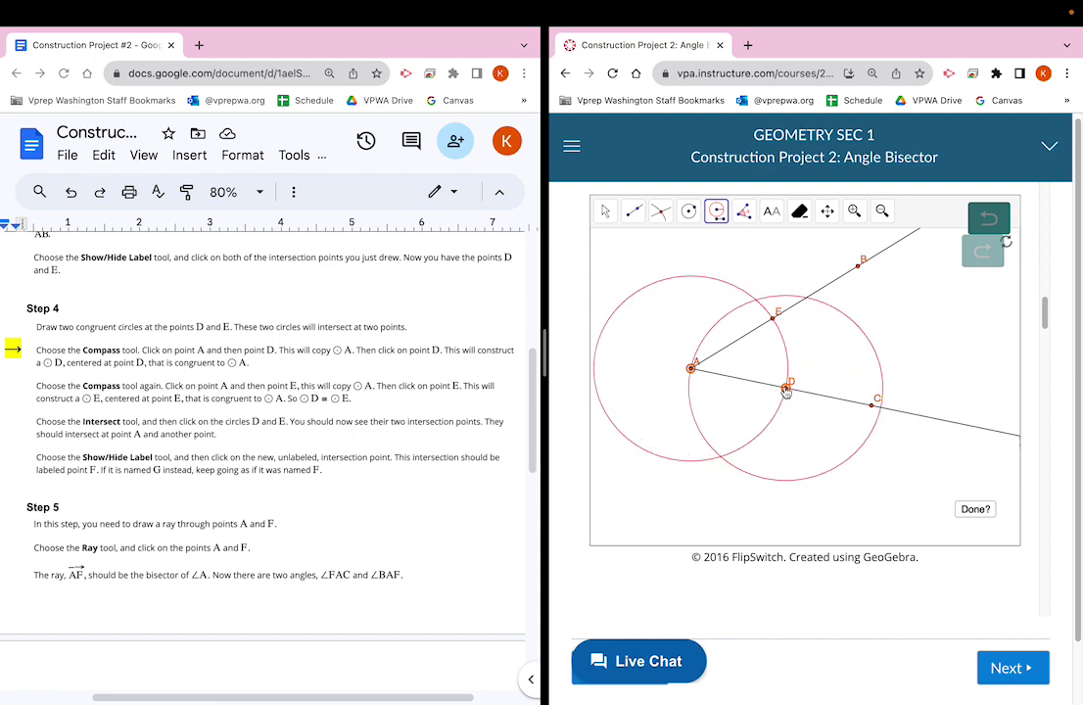
click(786, 390)
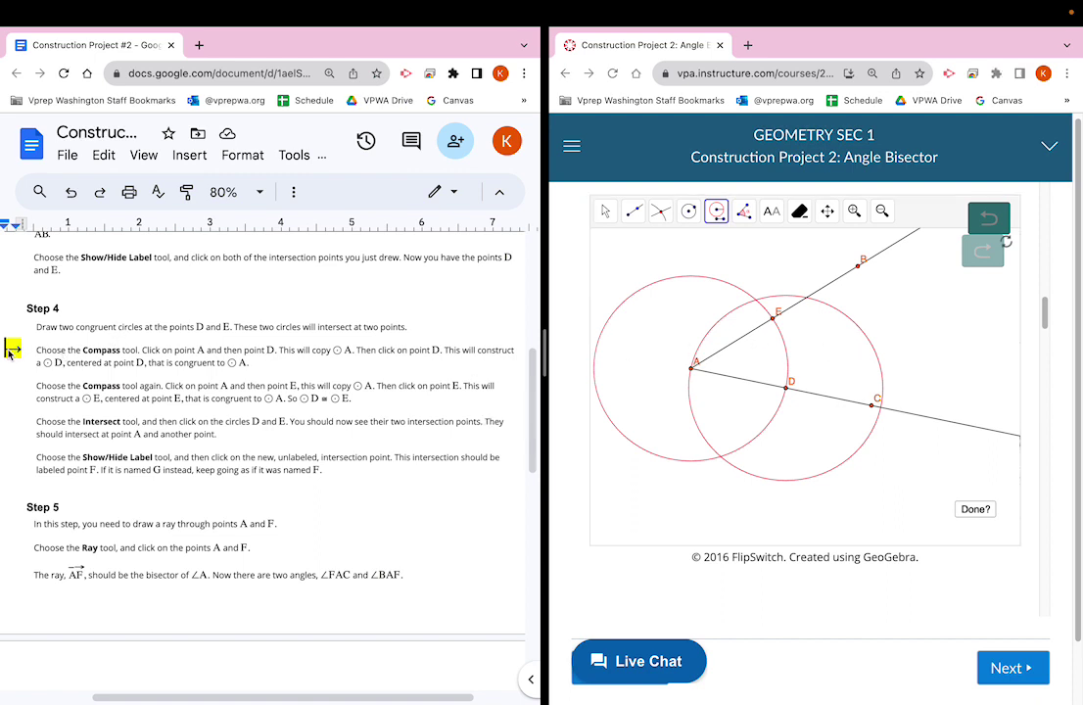
- Move the arrow marker to Step 4's second Compass instruction and copy radius AE into a circle centered at E
drag(9, 353, 12, 390)
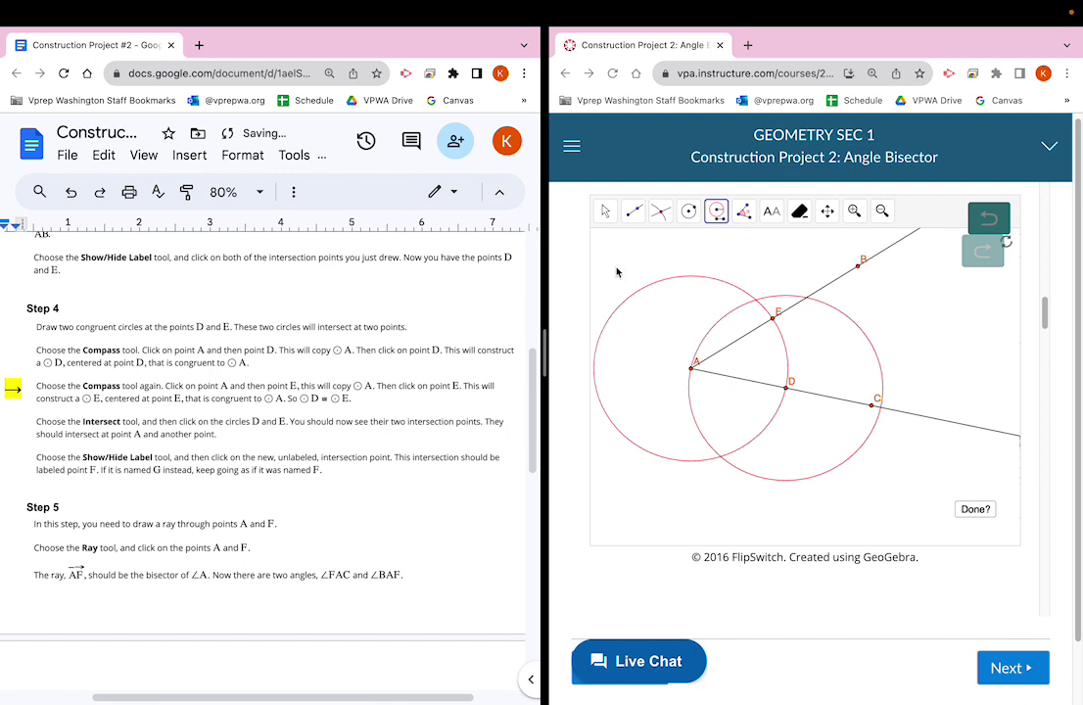
click(718, 213)
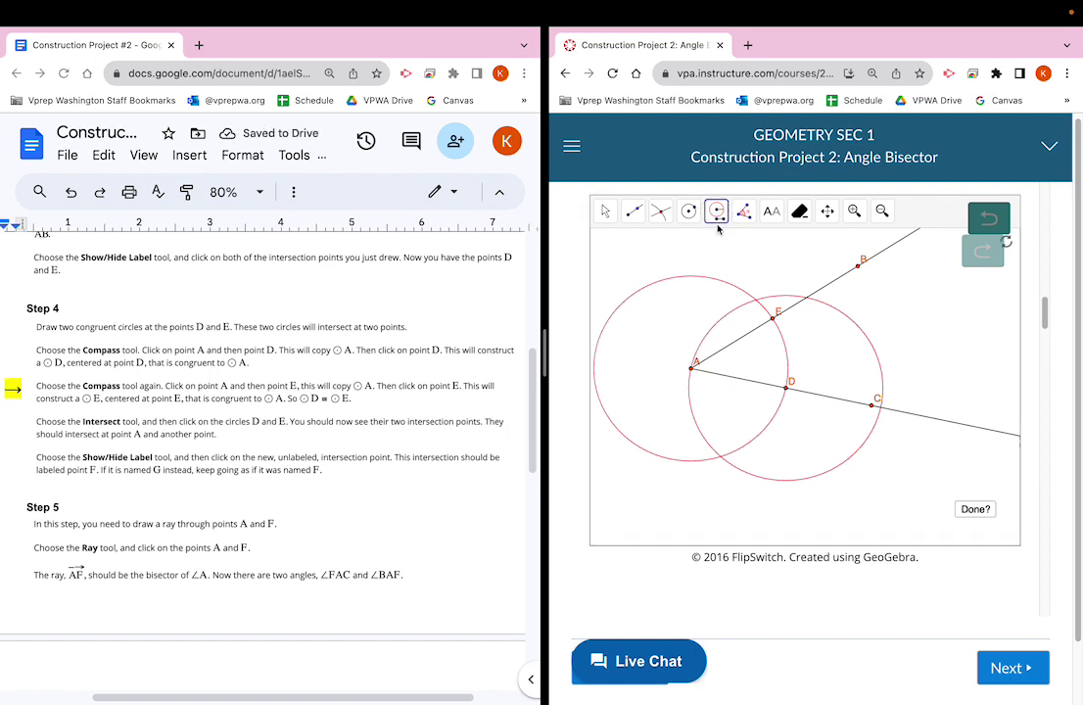
click(692, 371)
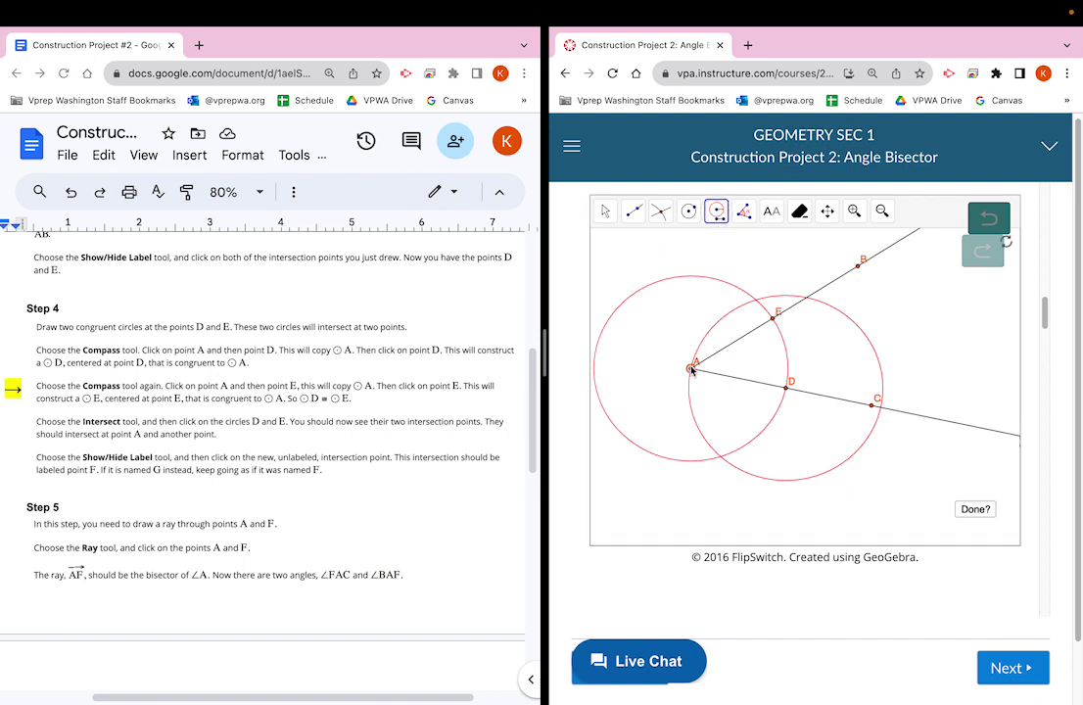
click(774, 319)
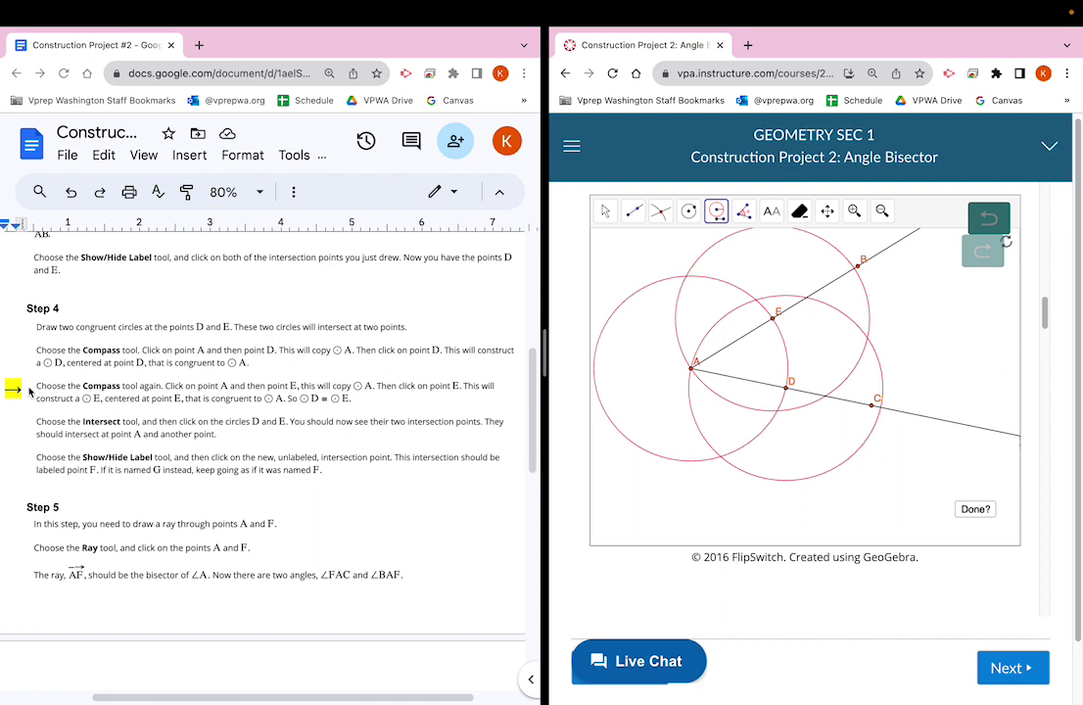
- Move the arrow marker to Step 4's Intersect instruction and mark the intersection of the circles centered at D and E
drag(12, 388, 11, 428)
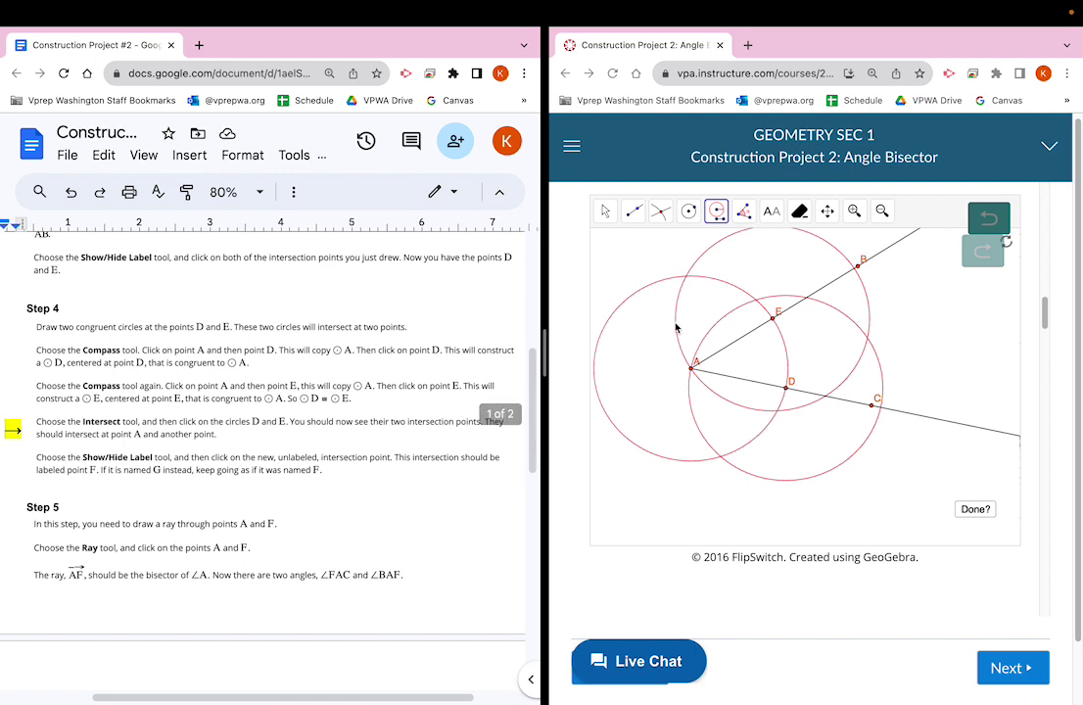
click(660, 215)
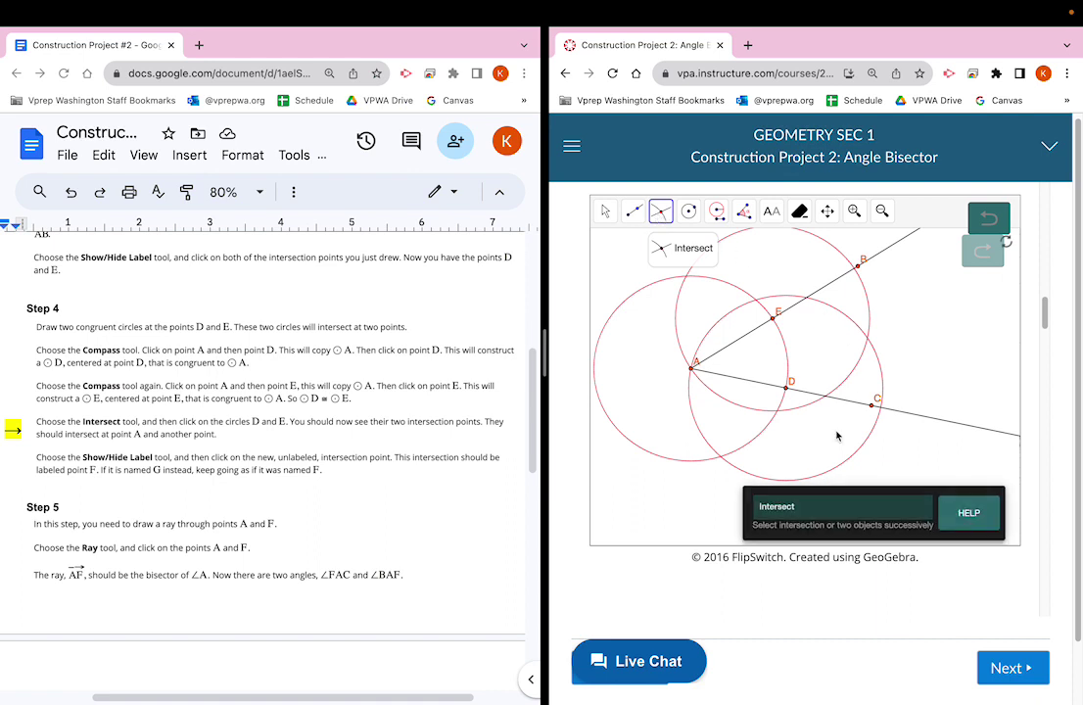
click(844, 469)
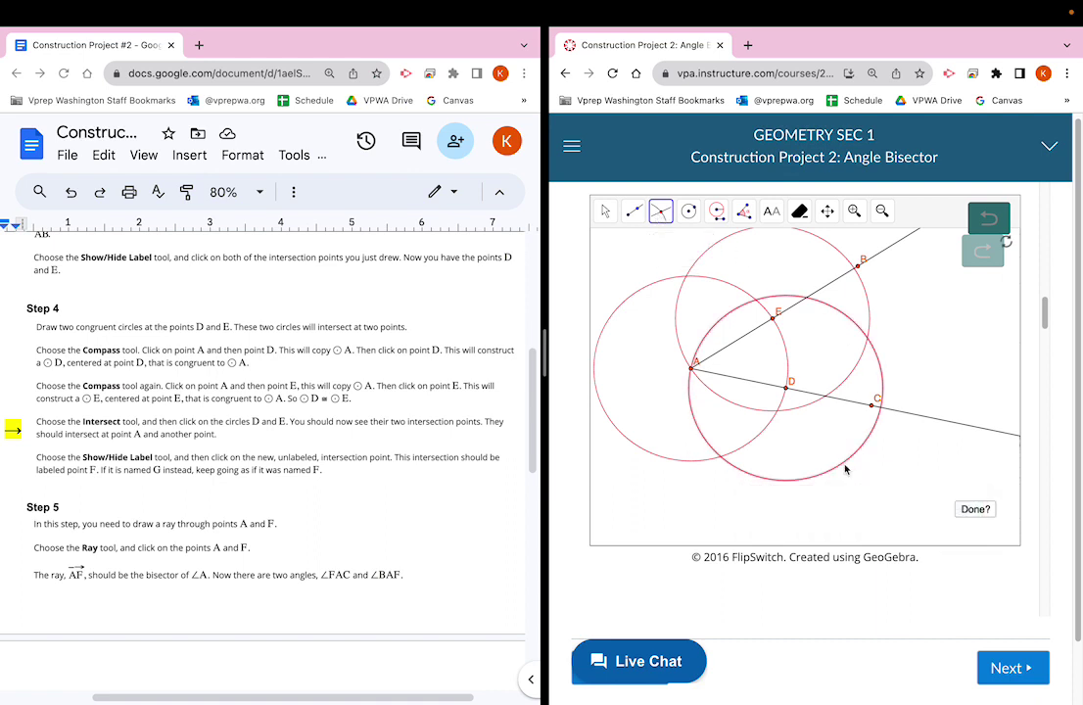
click(715, 251)
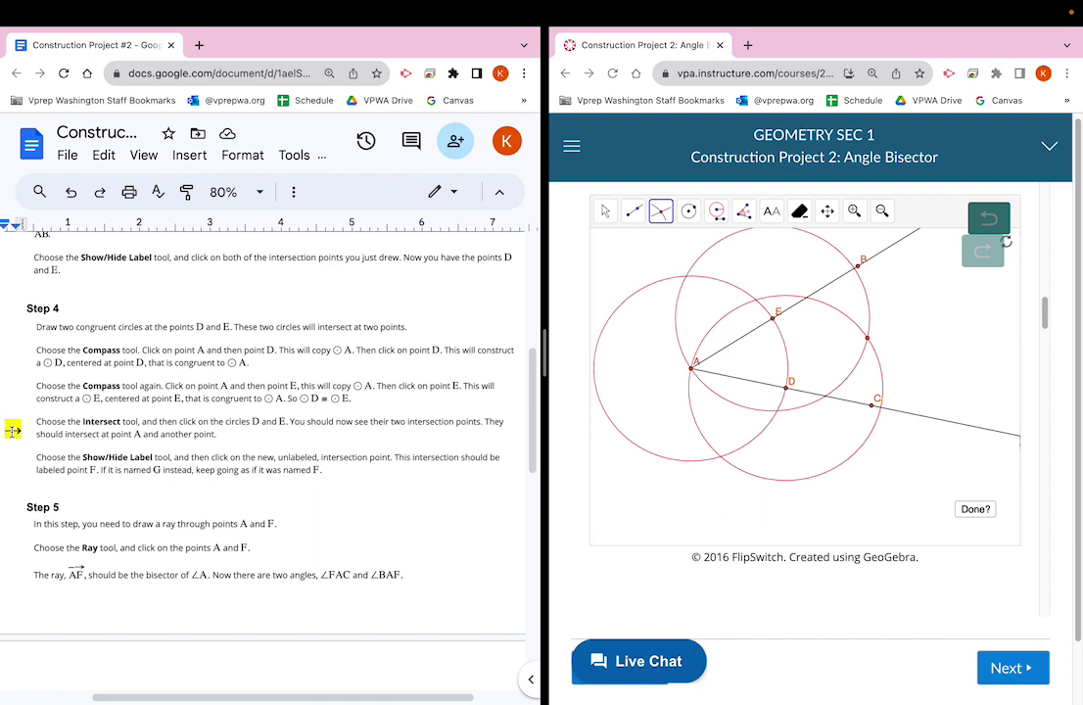
- Move the arrow marker to Step 4's Show/Hide Label instruction and label the new intersection point of circles D and E
drag(12, 429, 12, 449)
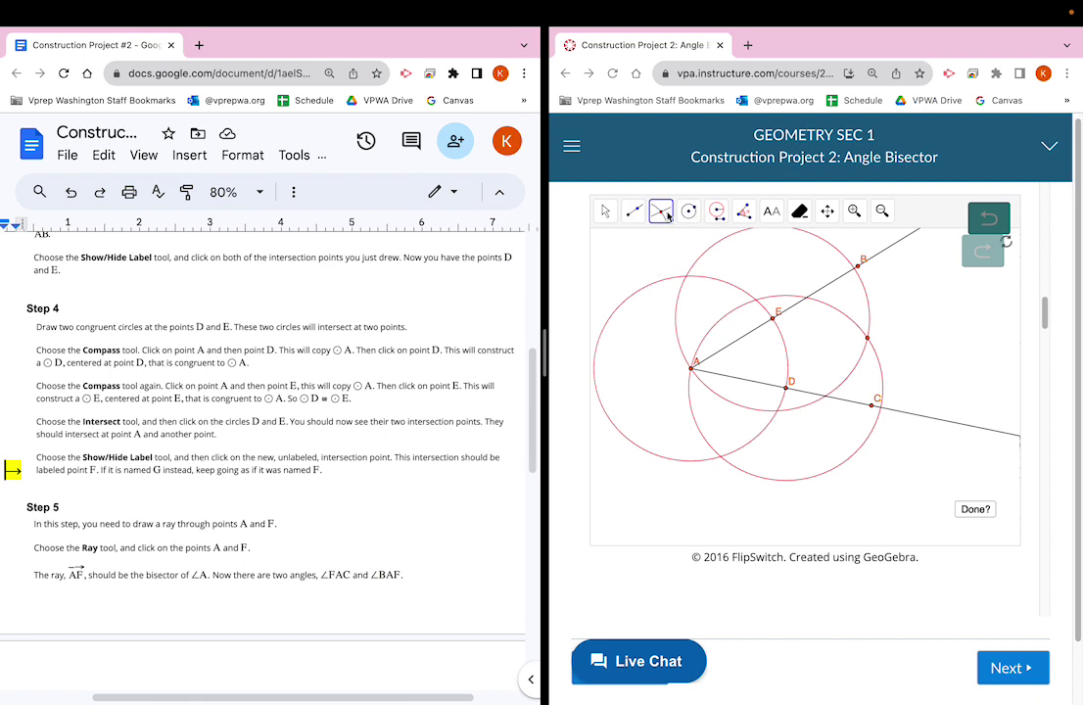
click(771, 213)
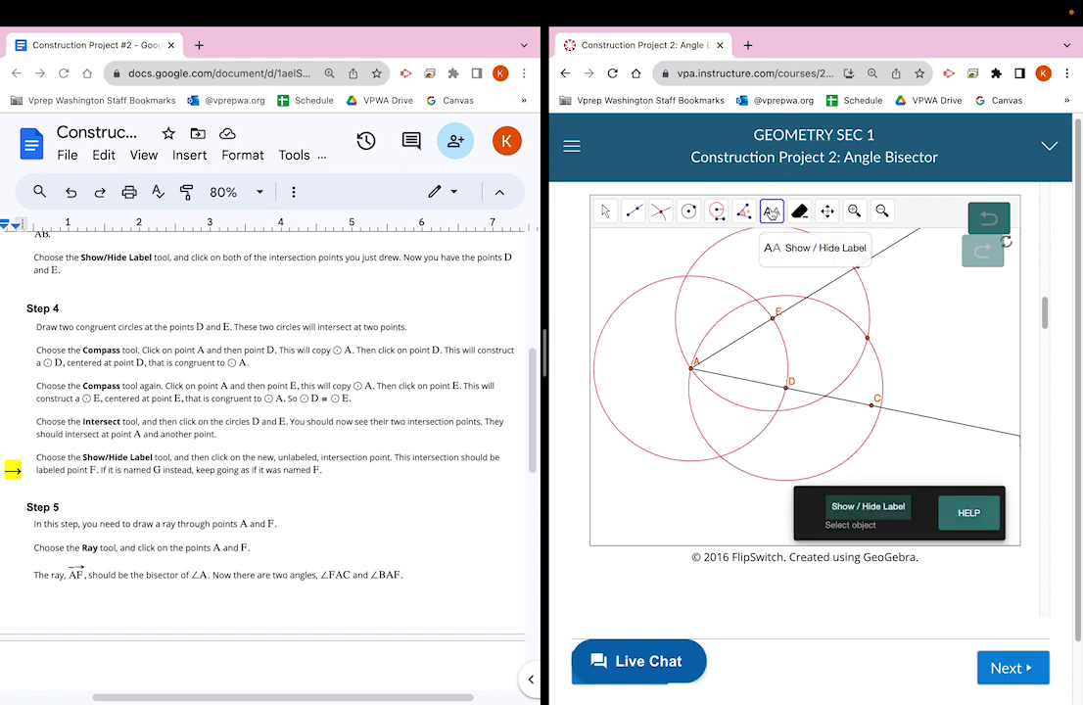
click(867, 340)
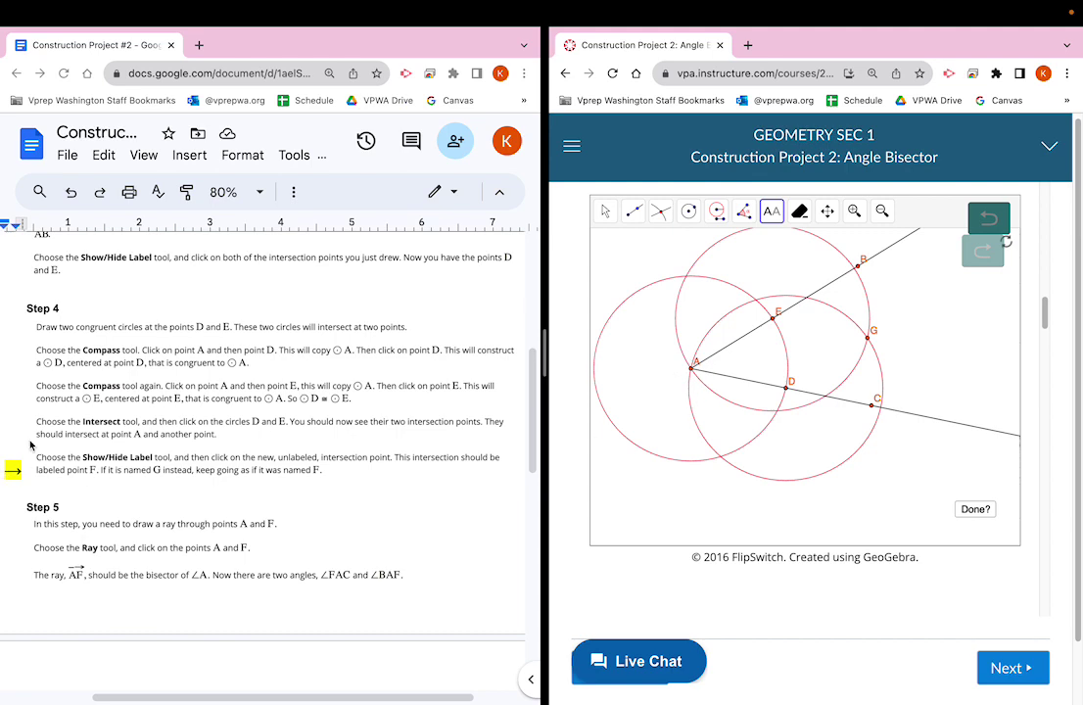
- Advance the arrow marker through Step 5 and draw the bisecting ray from point A through point G
scroll(24, 392, down, 2)
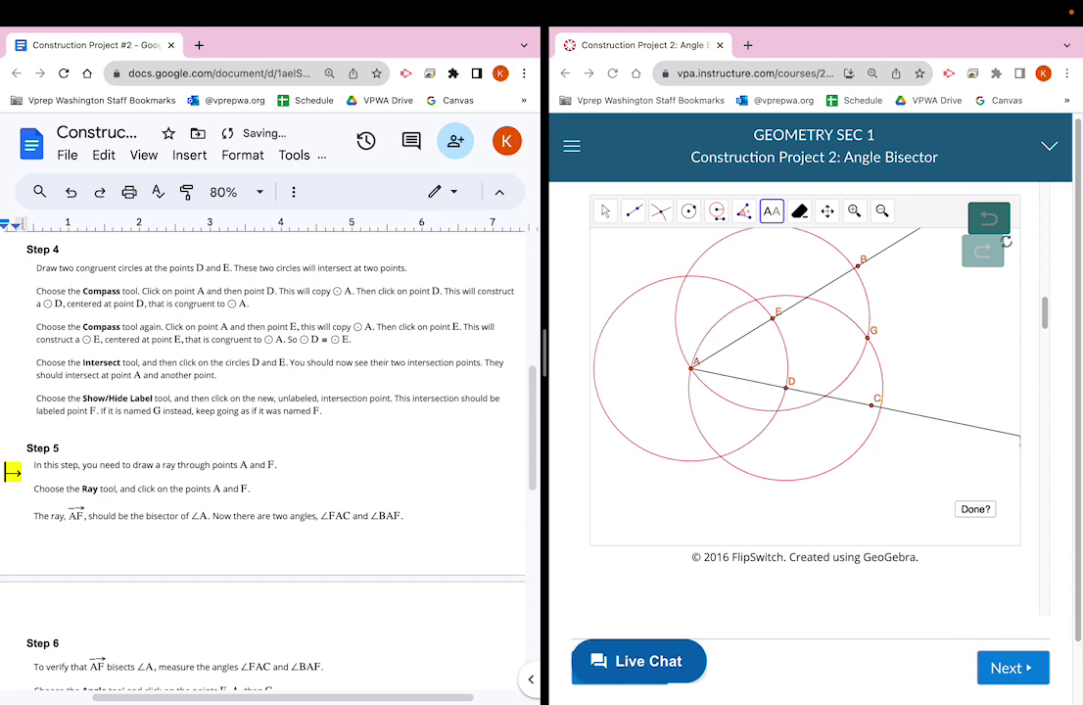
scroll(242, 408, down, 3)
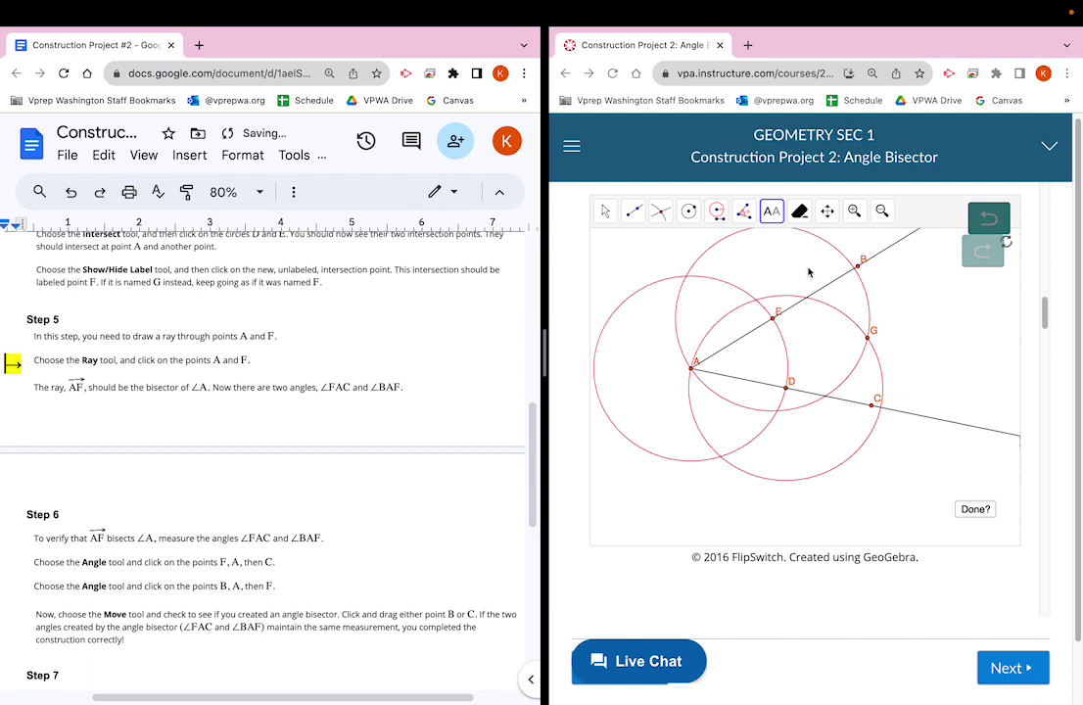
click(634, 212)
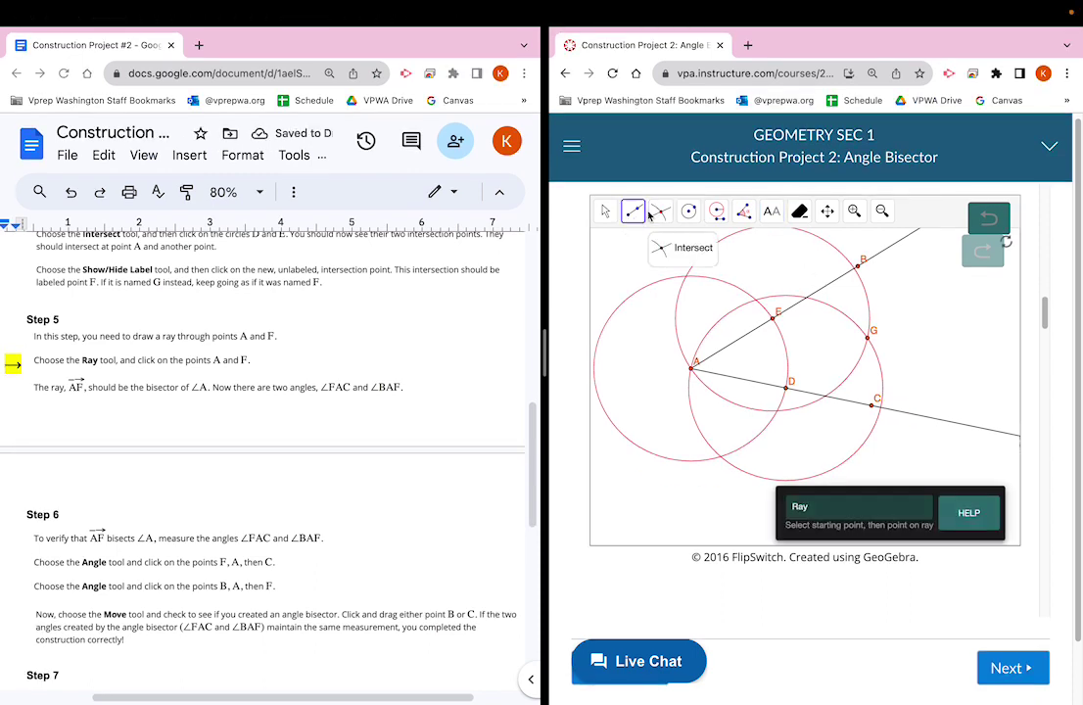
click(692, 367)
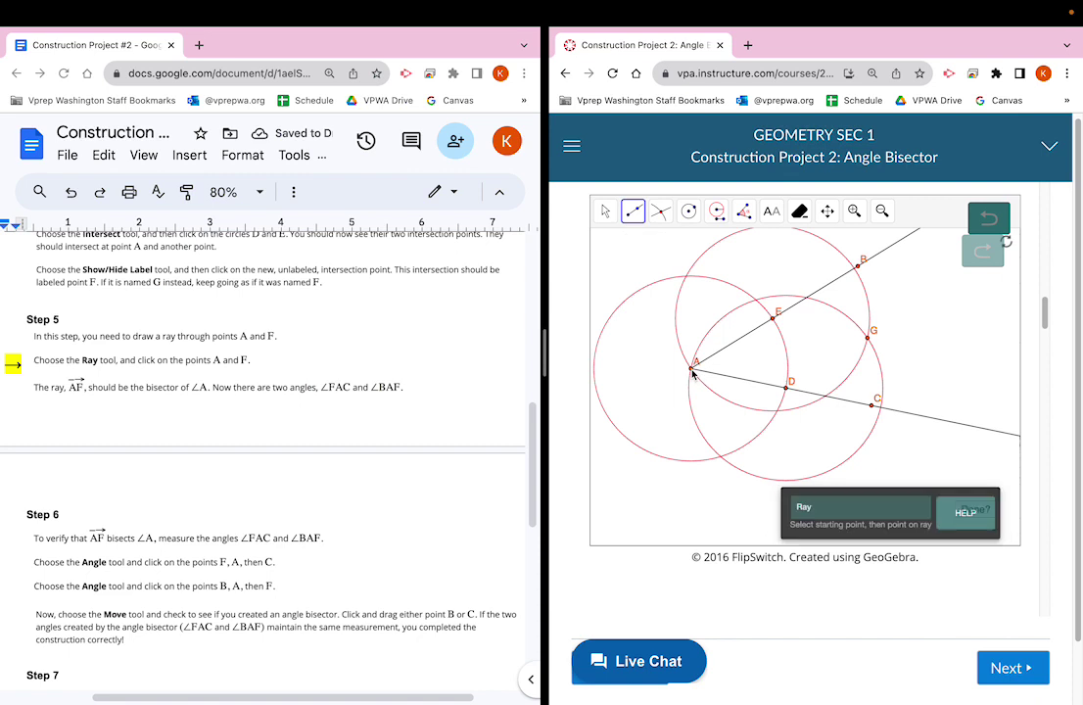
click(869, 339)
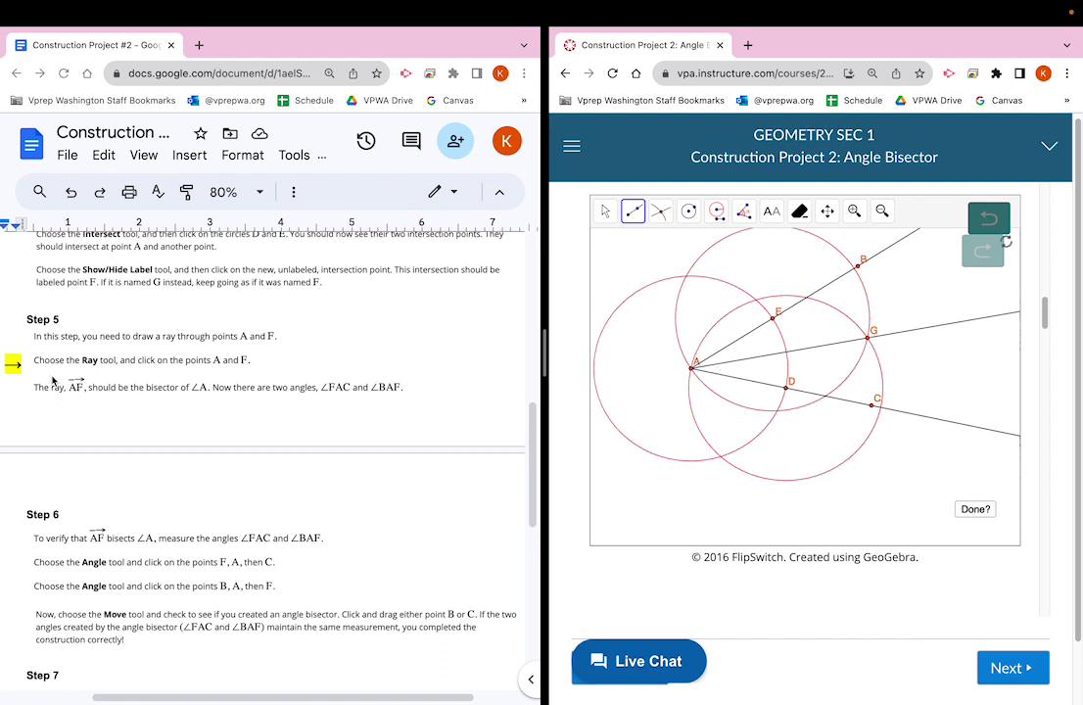
drag(13, 365, 12, 386)
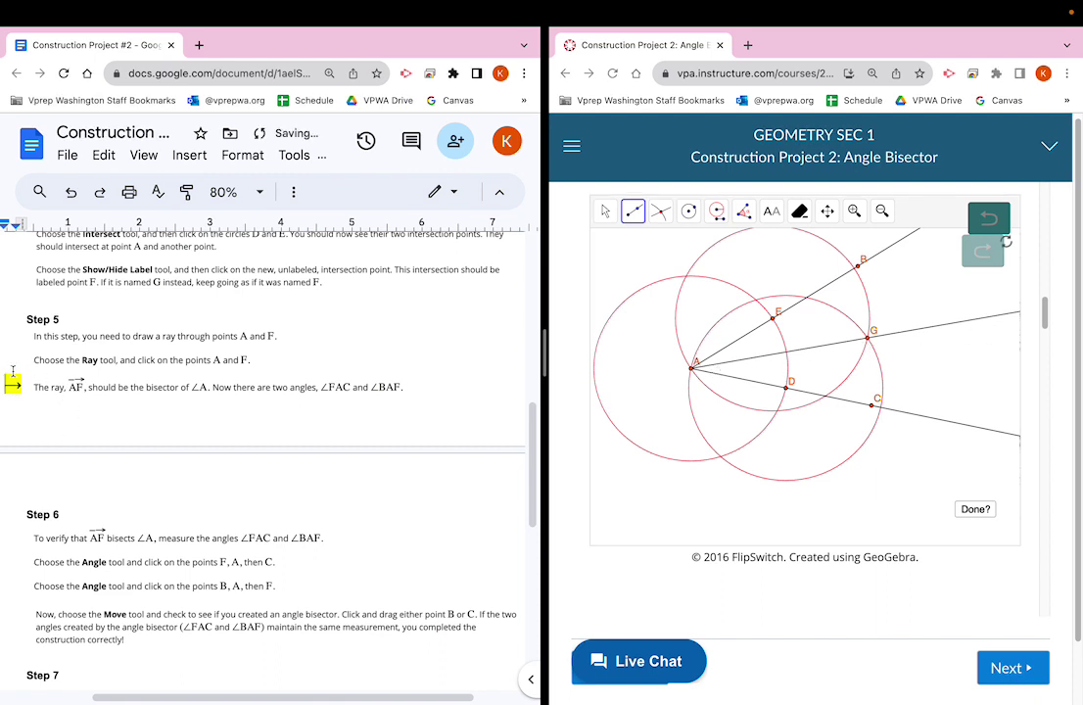
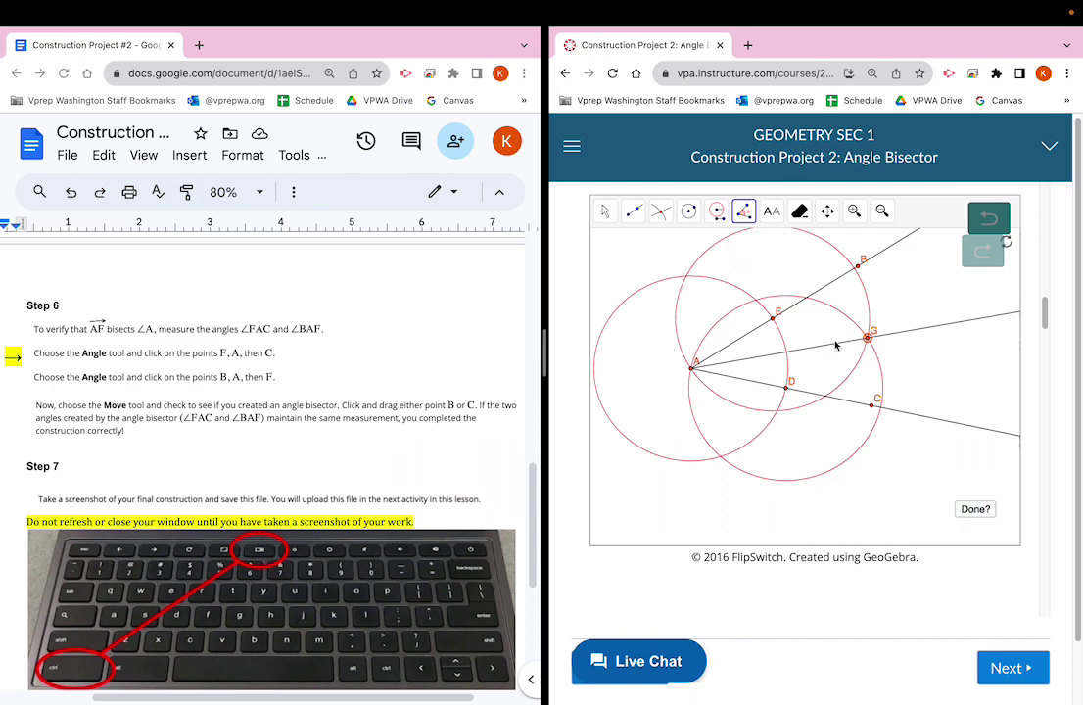
- Try measuring the angle by picking points G, A, C in that order, and undo the measurement
click(692, 369)
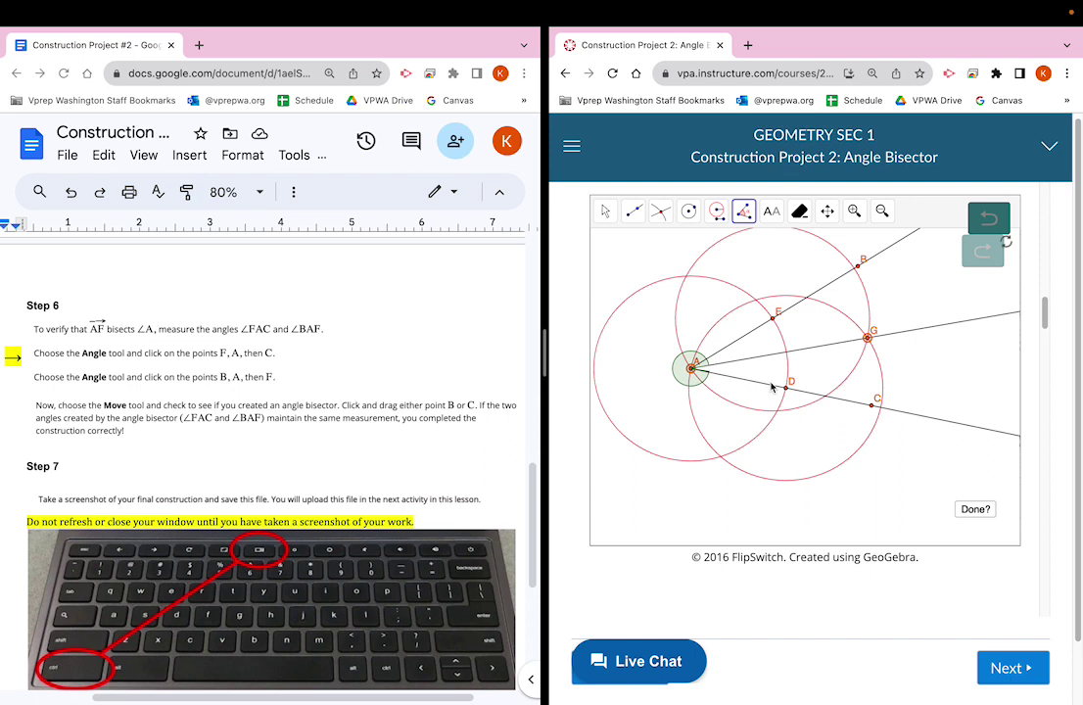
click(872, 408)
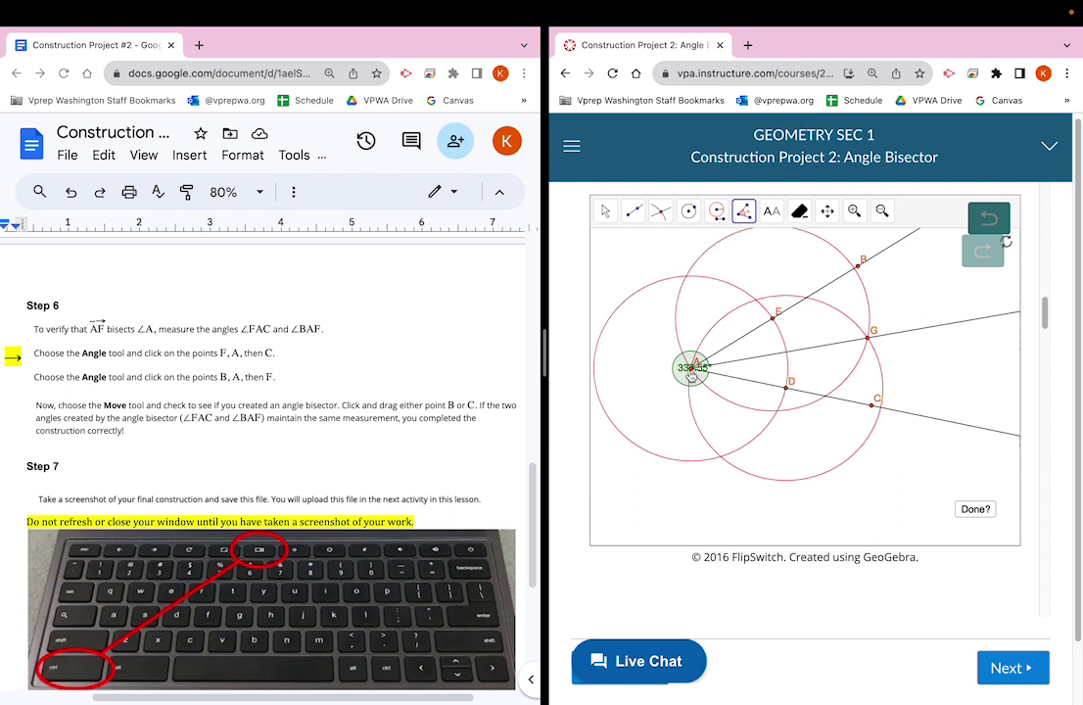
click(1003, 227)
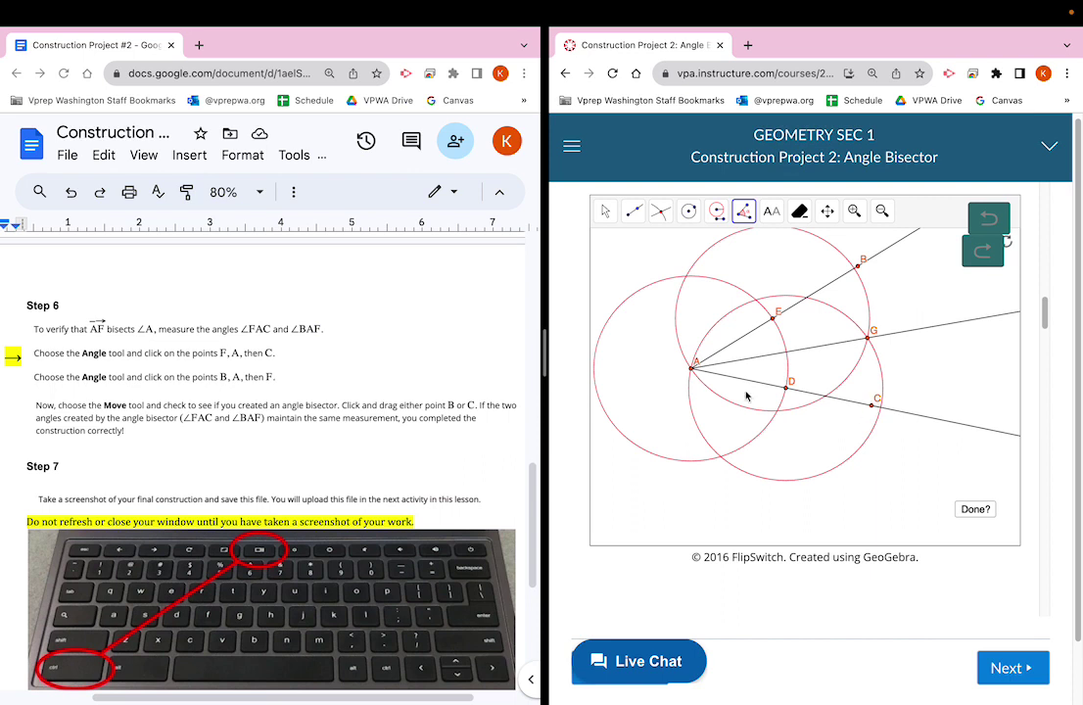
- Measure the angle between rays AC and AG by picking points C, A, G in that order
click(871, 405)
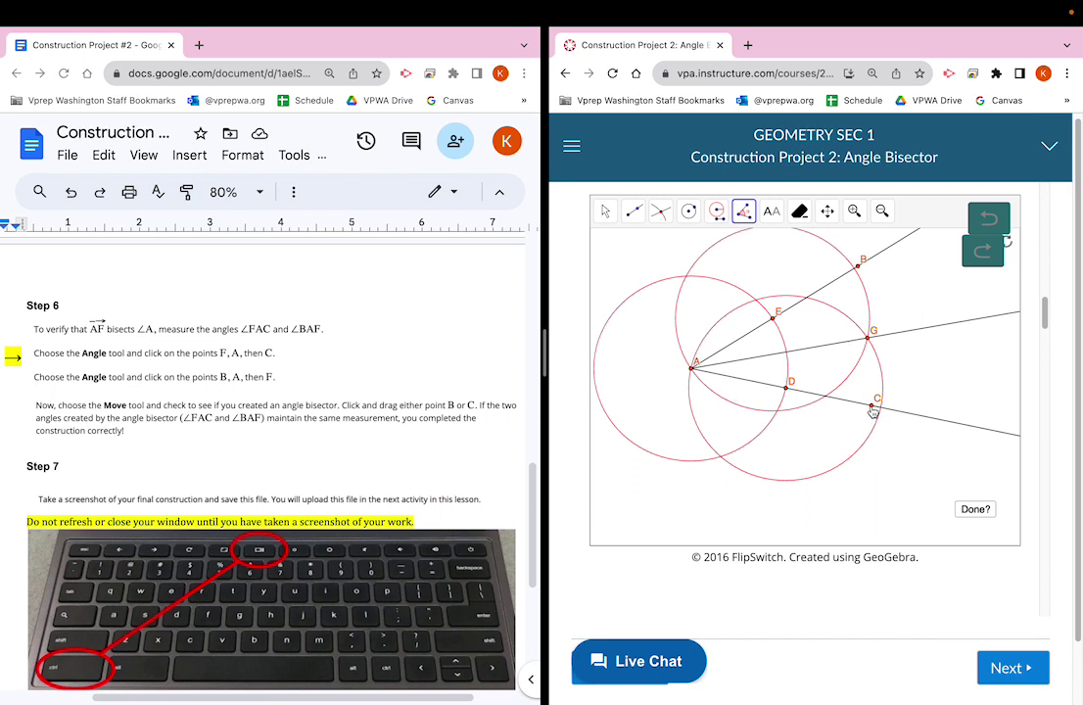
click(693, 368)
click(869, 338)
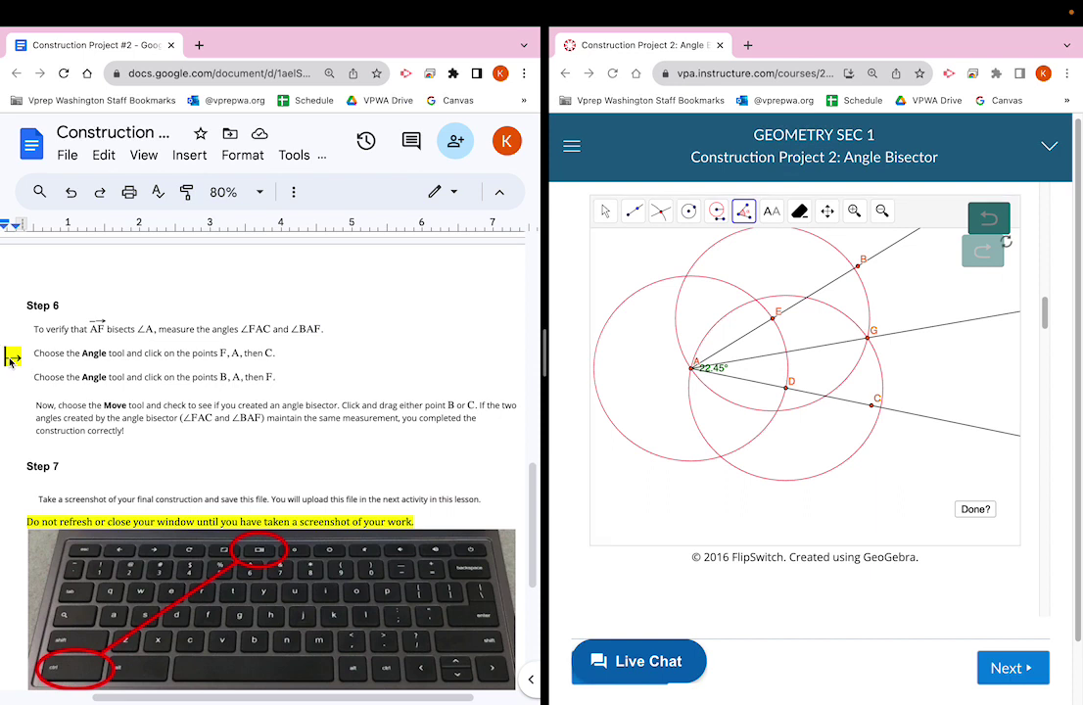
- Move the arrow marker in the instructions document to Step 6's second Angle instruction, for points B, A, F
drag(12, 357, 11, 377)
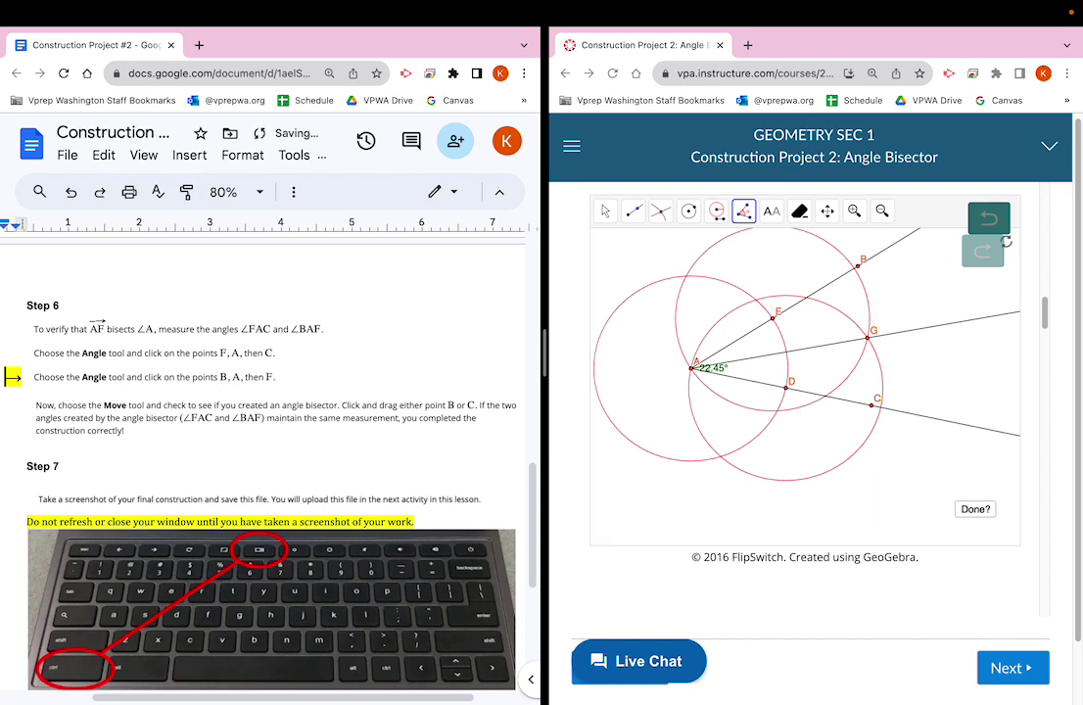
- Try measuring the angle by picking points B, A, G in that order, and undo the measurement
click(745, 212)
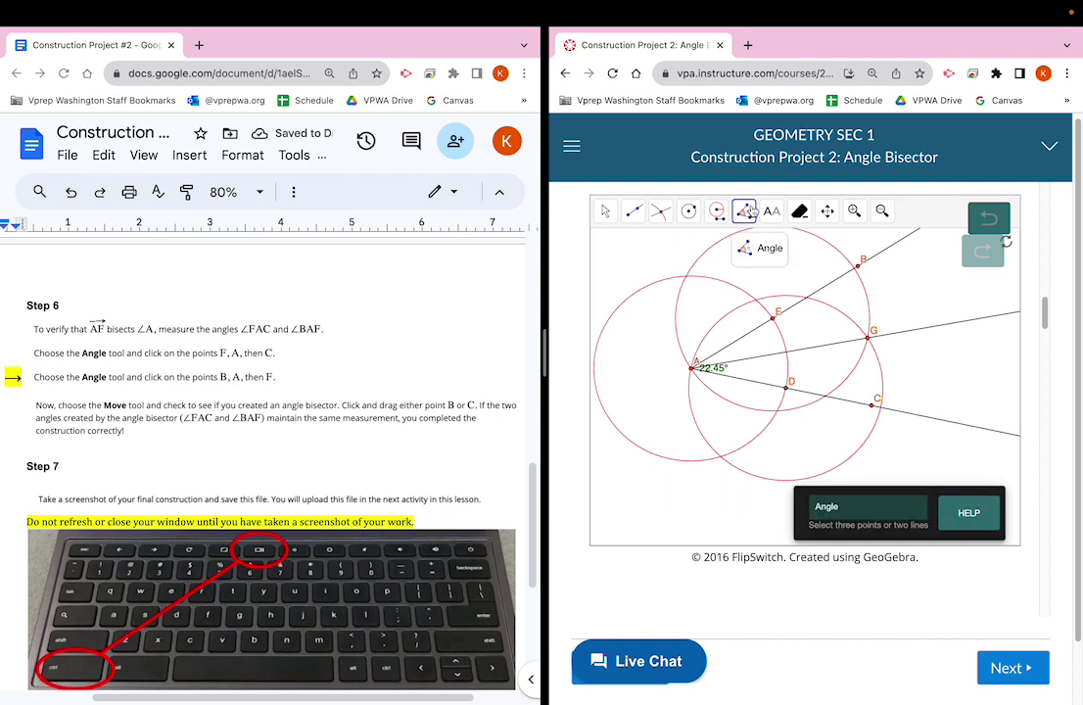
click(799, 212)
click(716, 211)
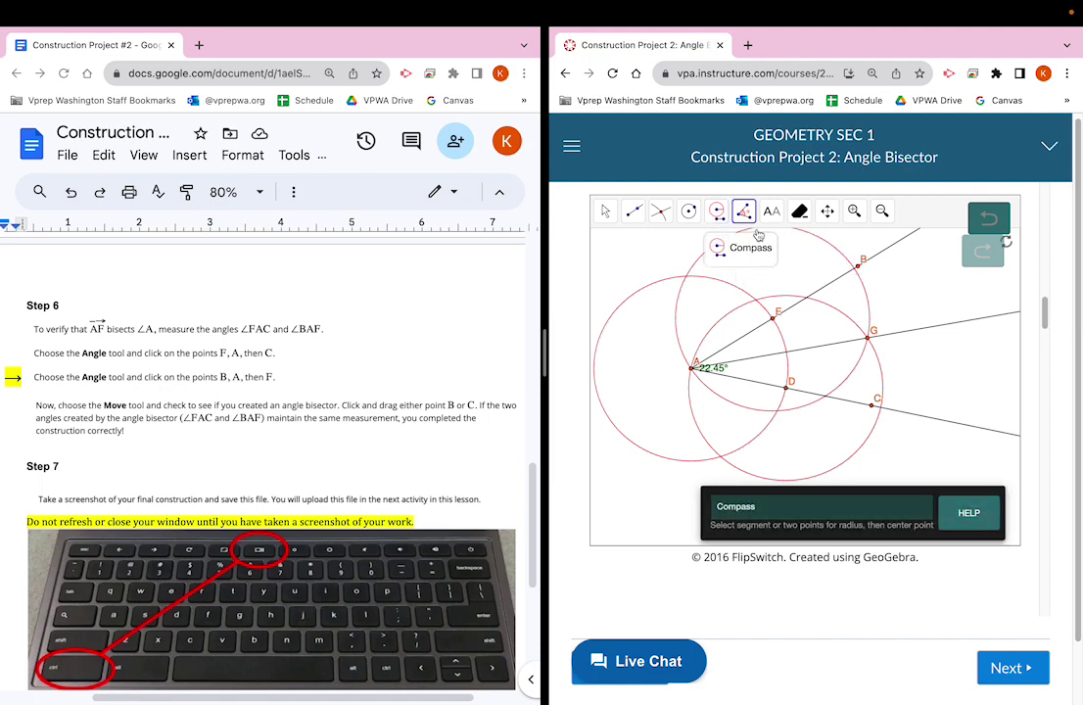
click(744, 212)
click(859, 262)
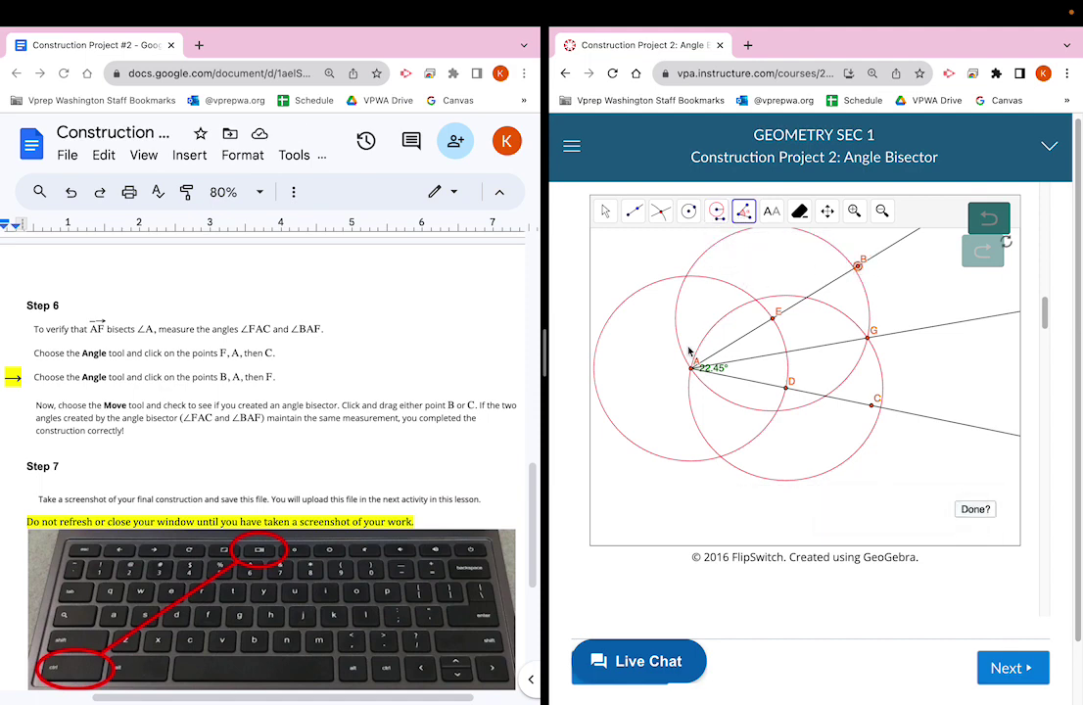
click(691, 369)
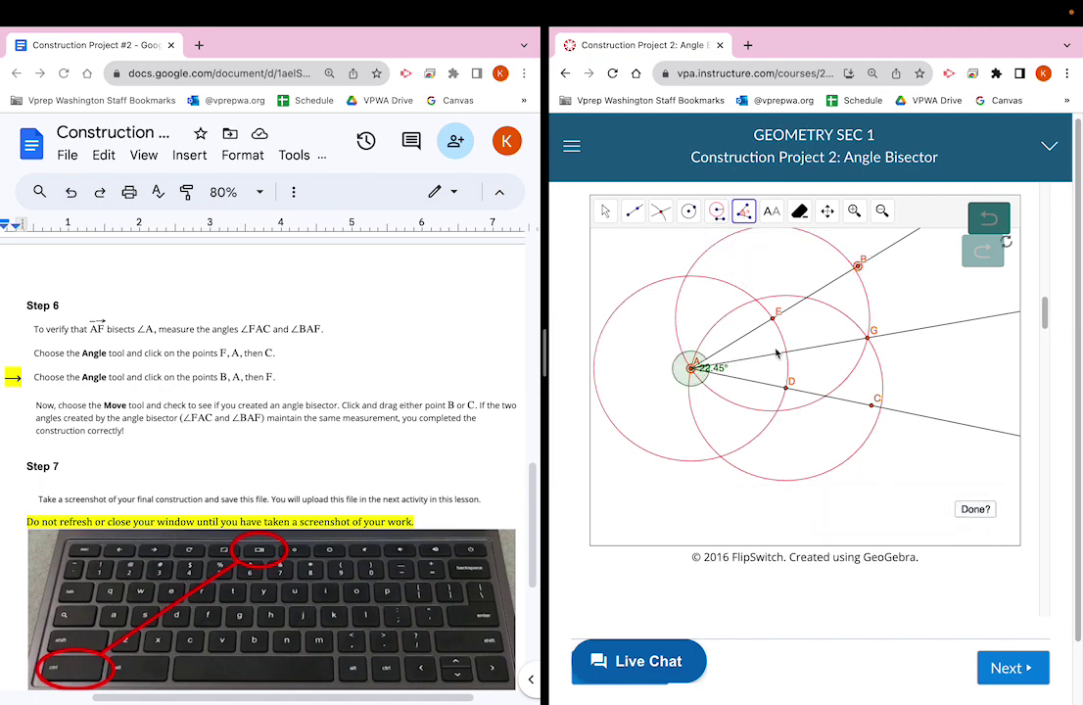
click(868, 340)
click(990, 219)
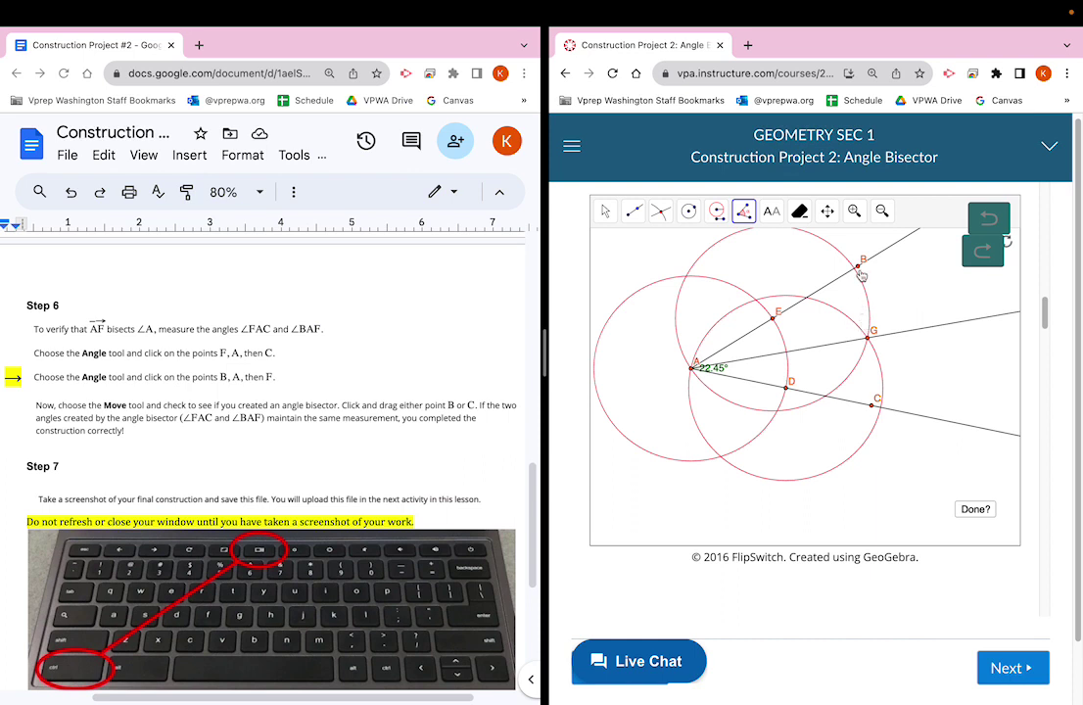
- Measure the angle between rays AG and AB by picking points G, A, B in that order
click(876, 336)
click(692, 367)
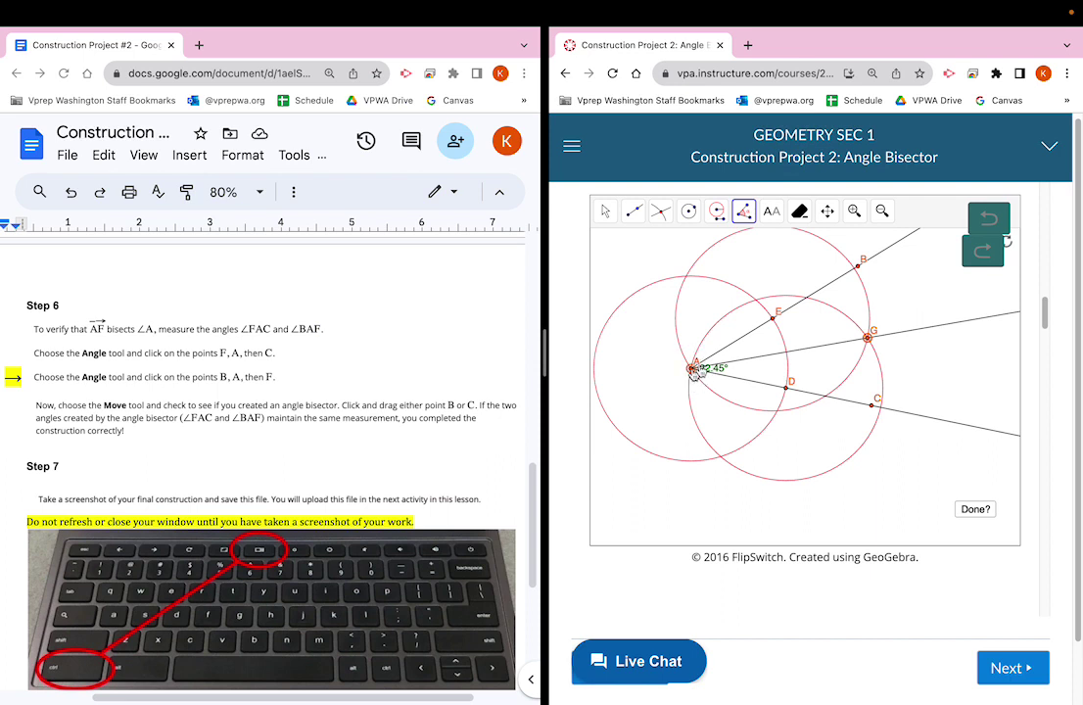
click(858, 268)
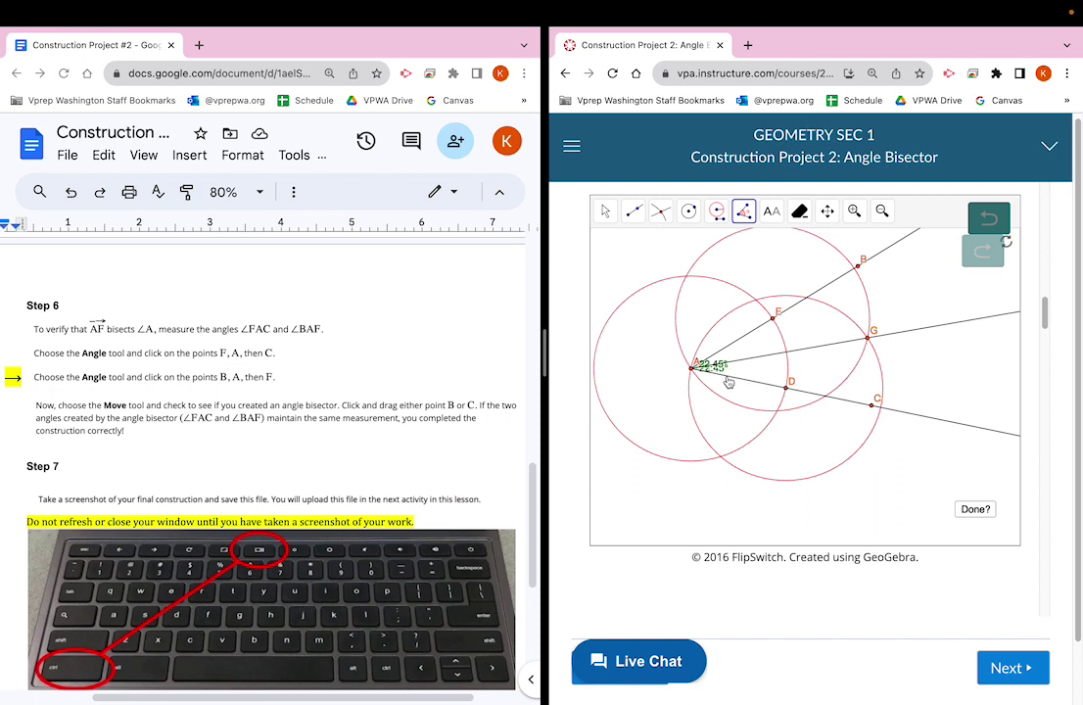
- Separate the two overlapping angle measurement labels near point A, placing one on each side of the bisector
click(603, 212)
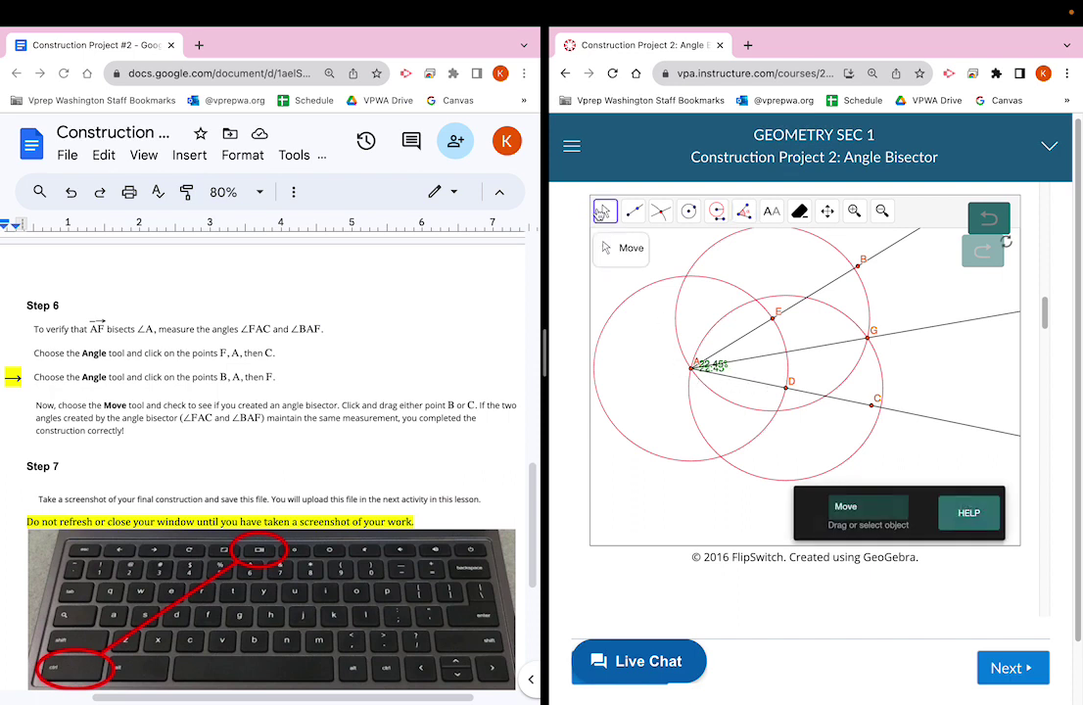
click(633, 211)
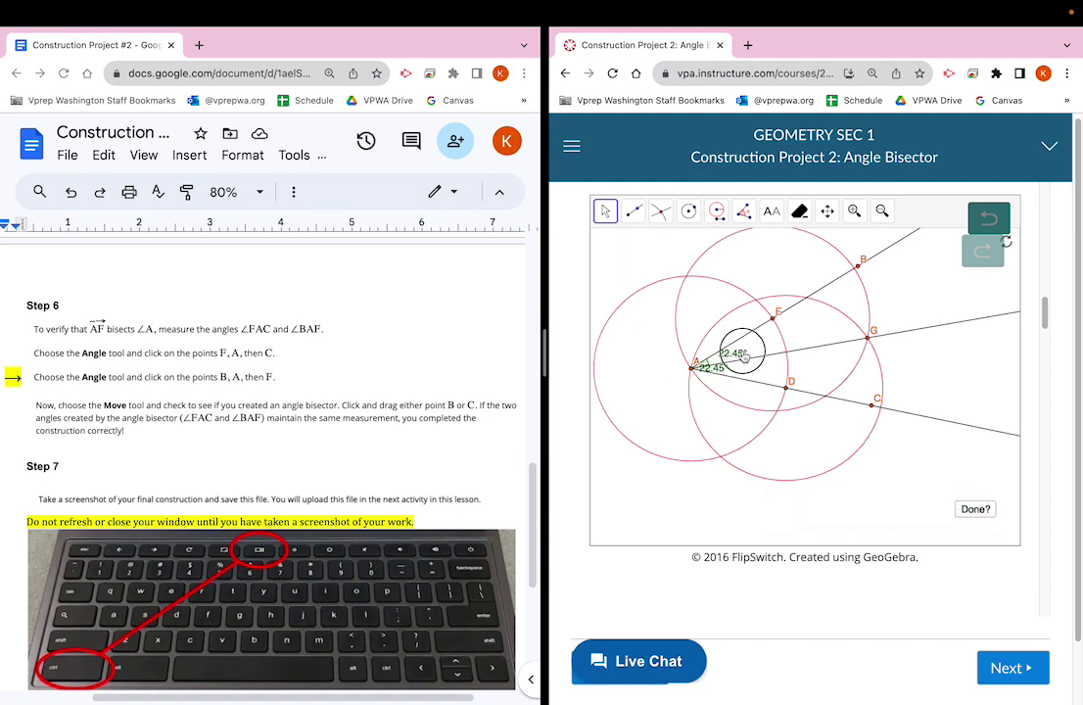
click(605, 214)
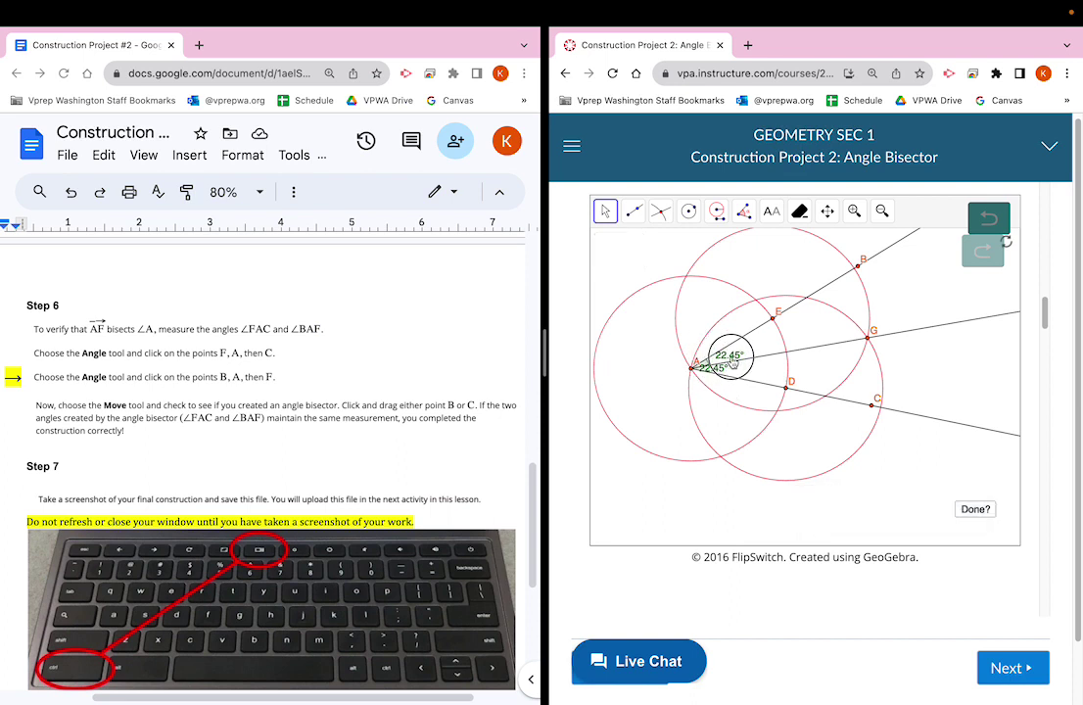
drag(720, 379, 738, 359)
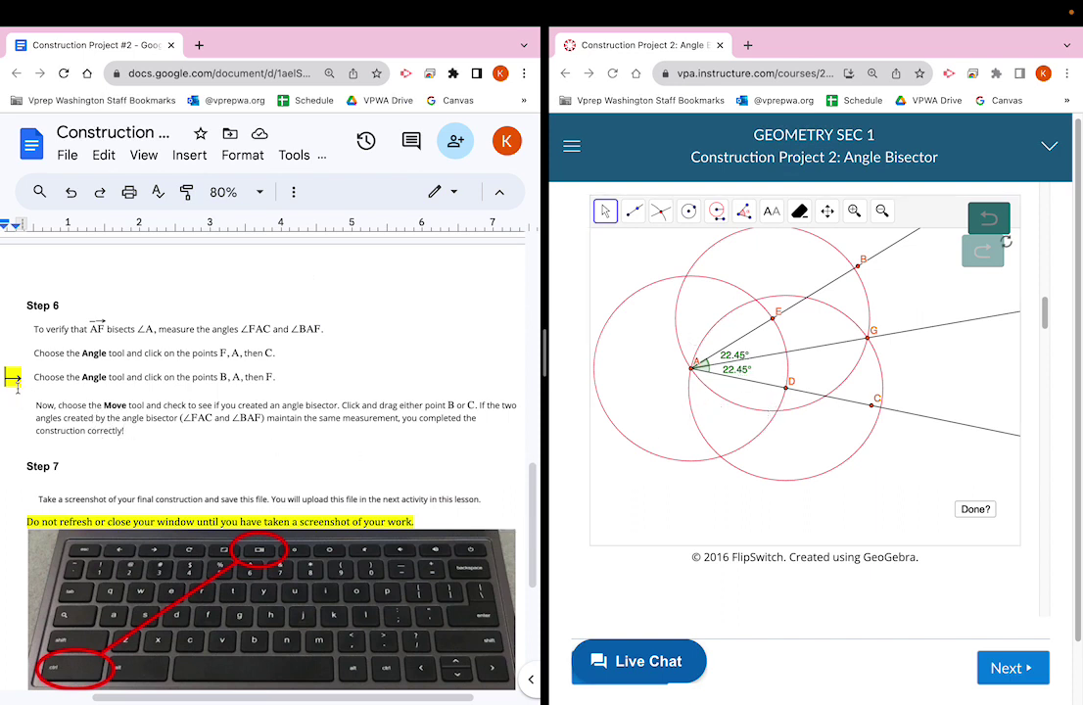
- Advance the arrow marker to Step 6's Move instruction and test the bisector by shifting point C slightly outward and point B slightly inward
drag(10, 378, 12, 418)
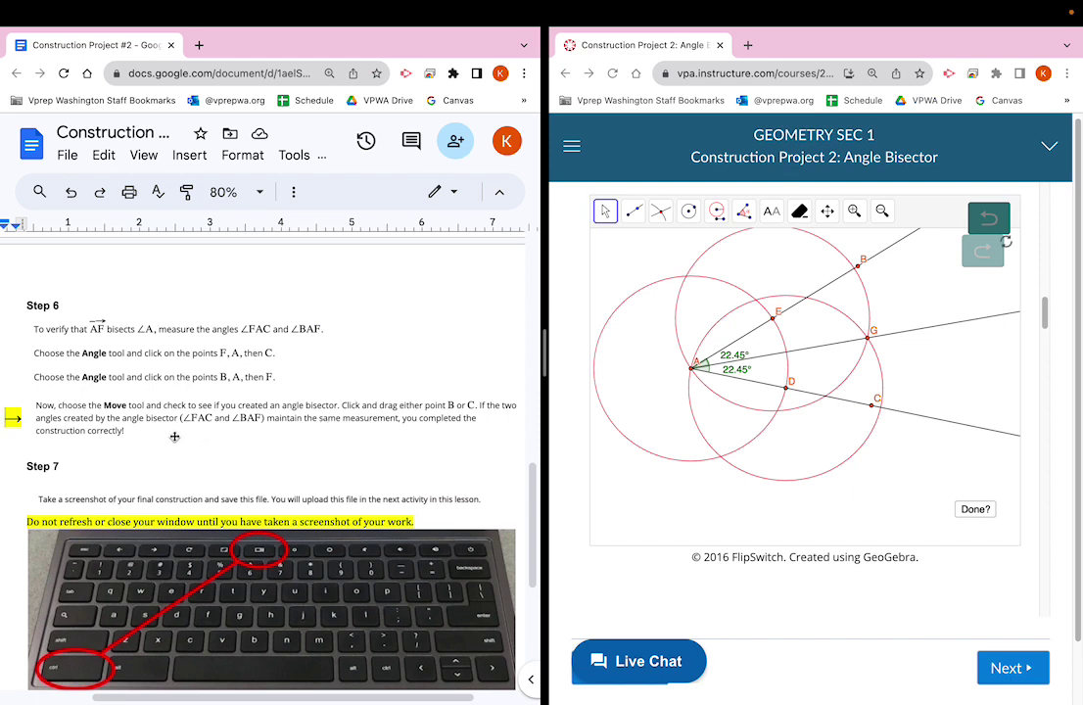
click(606, 212)
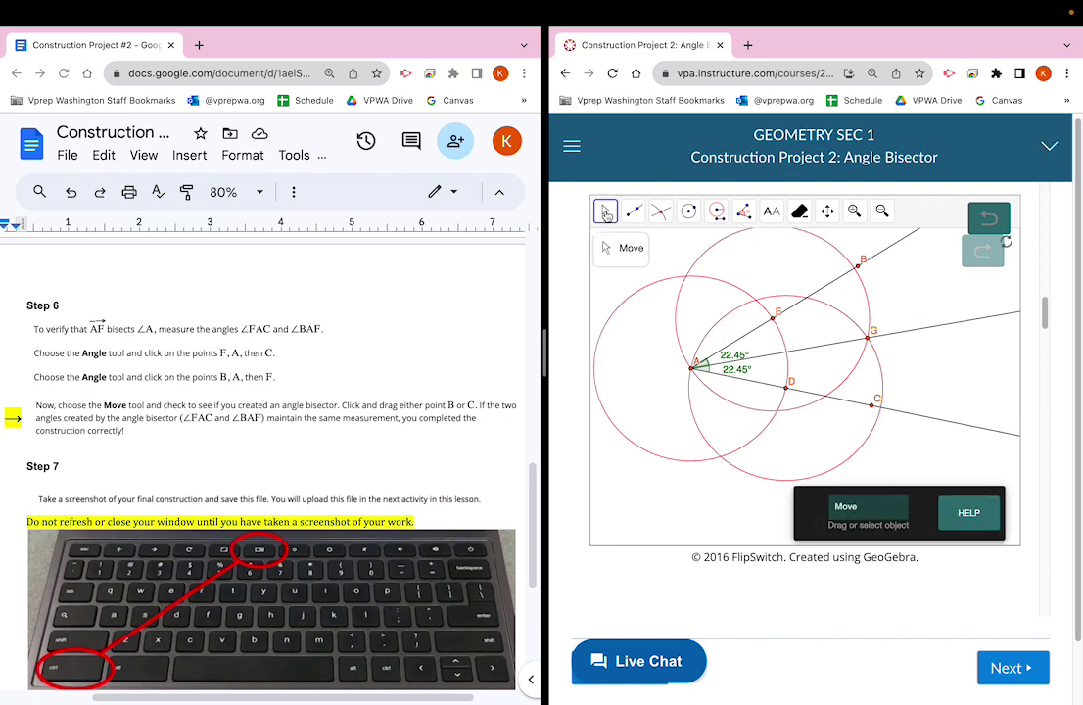
click(828, 211)
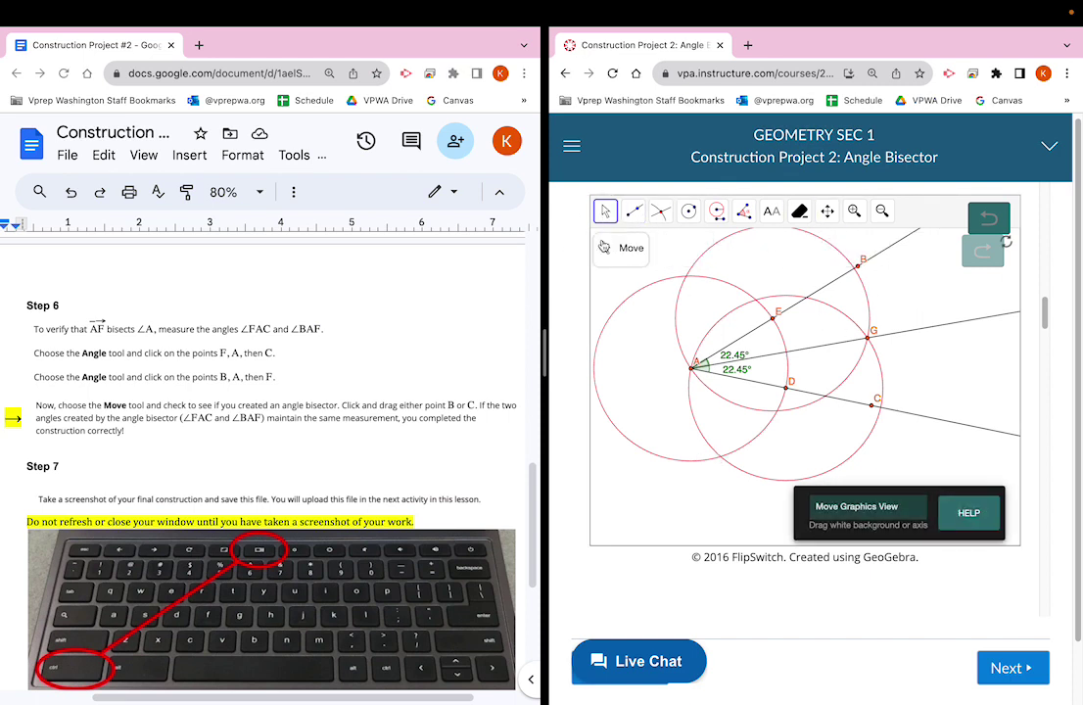
click(605, 211)
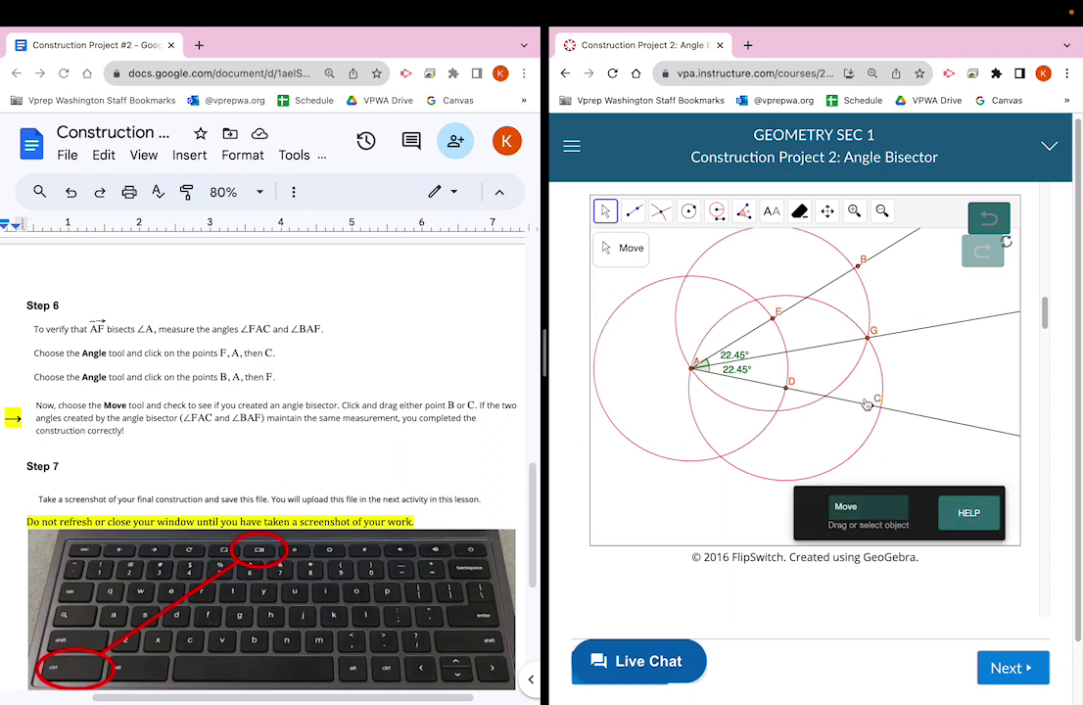
drag(870, 410, 892, 413)
mouse_move(854, 262)
mouse_down()
mouse_move(809, 251)
mouse_move(871, 267)
mouse_move(845, 265)
mouse_up()
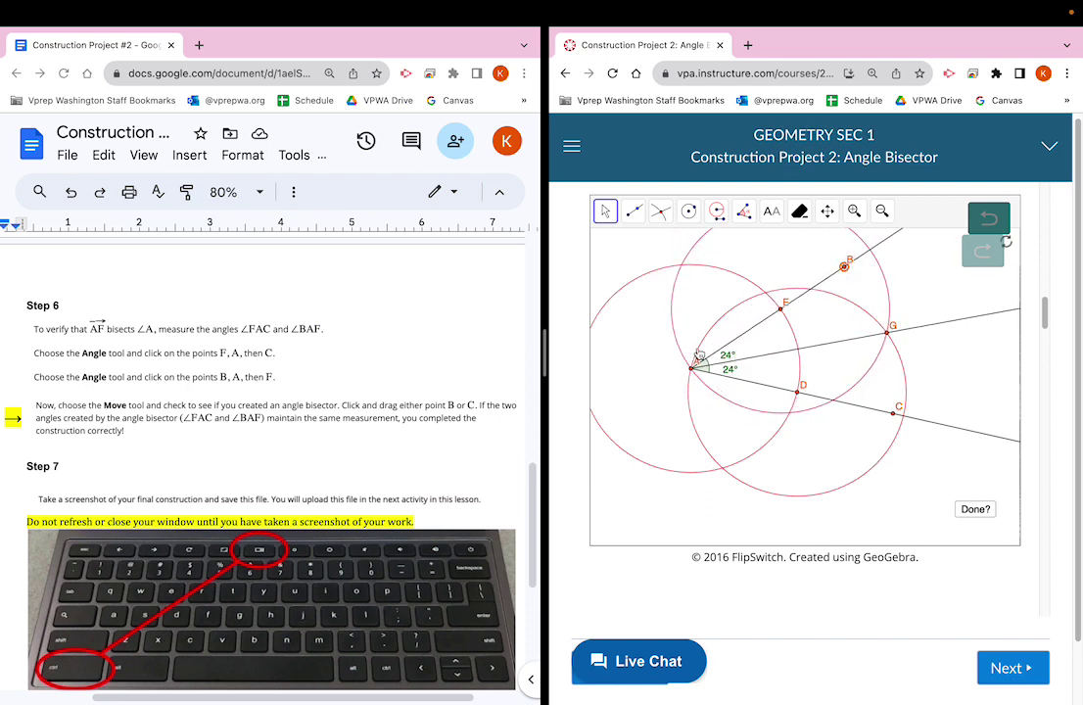